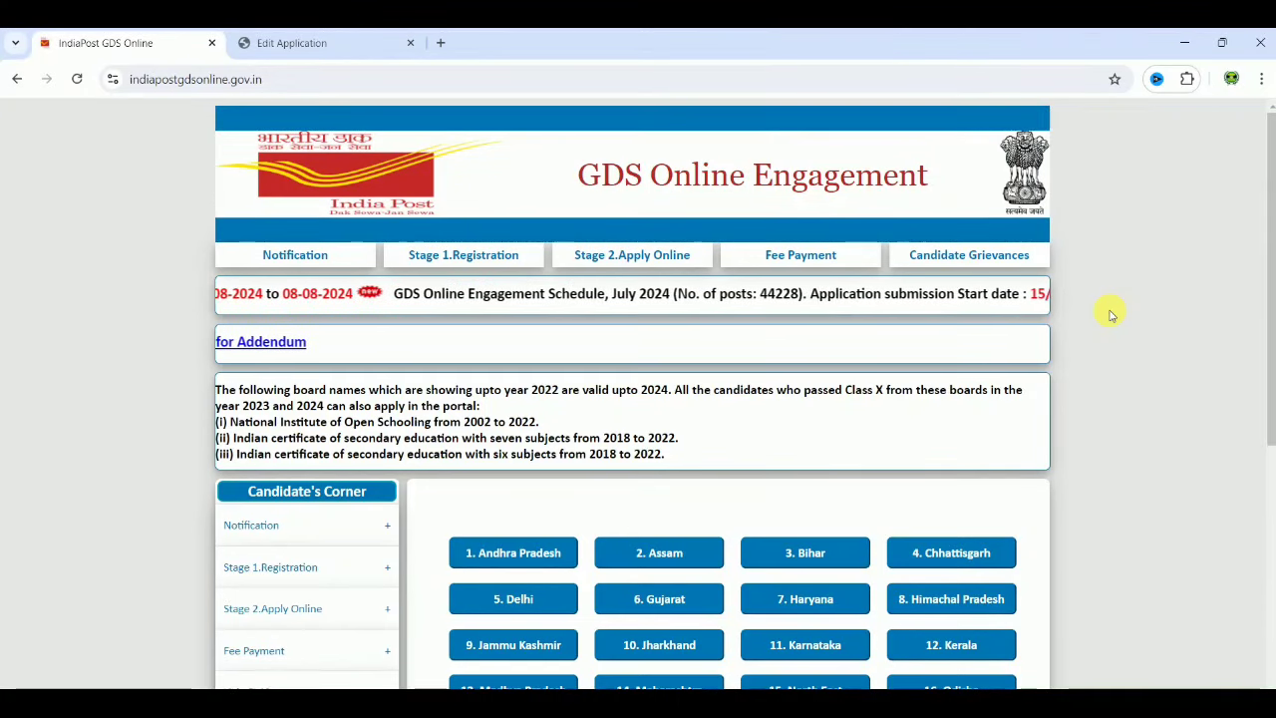
Open the Candidate Application Edit Form through the Candidate's Corner section and switch to its loaded page
scroll(1112, 314, down, 1)
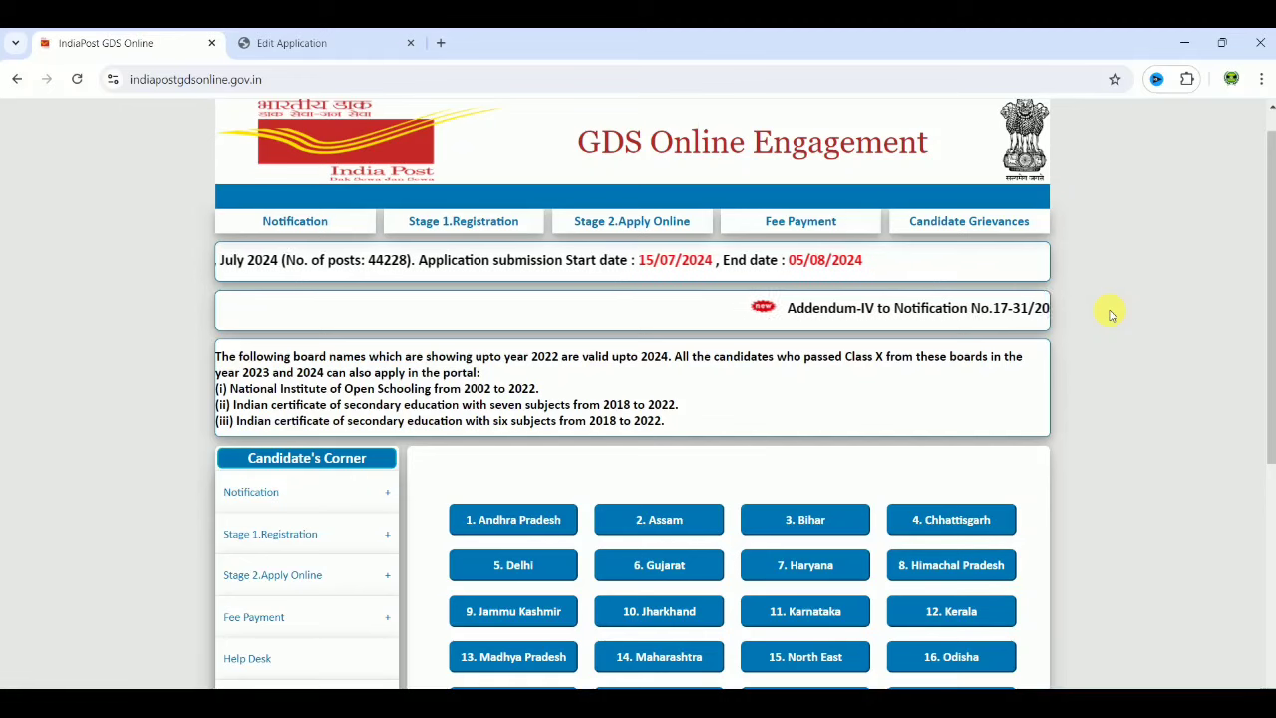
scroll(1112, 314, down, 1)
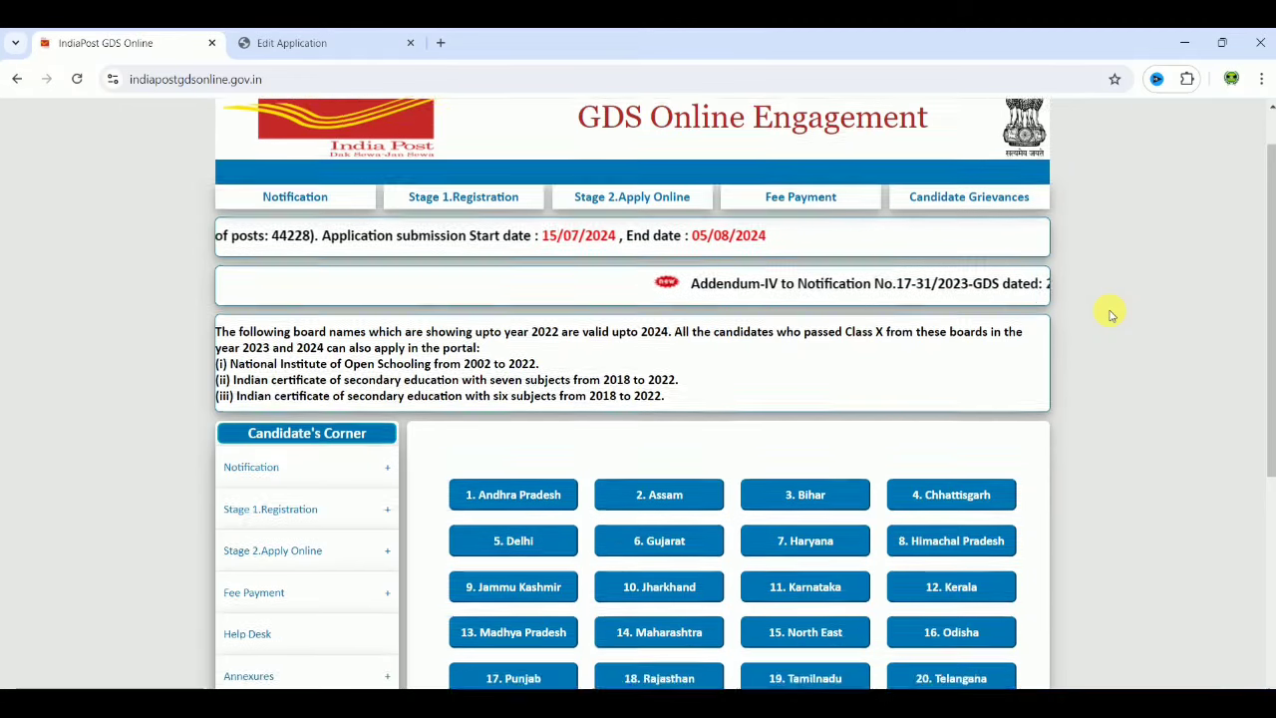
scroll(1112, 314, down, 1)
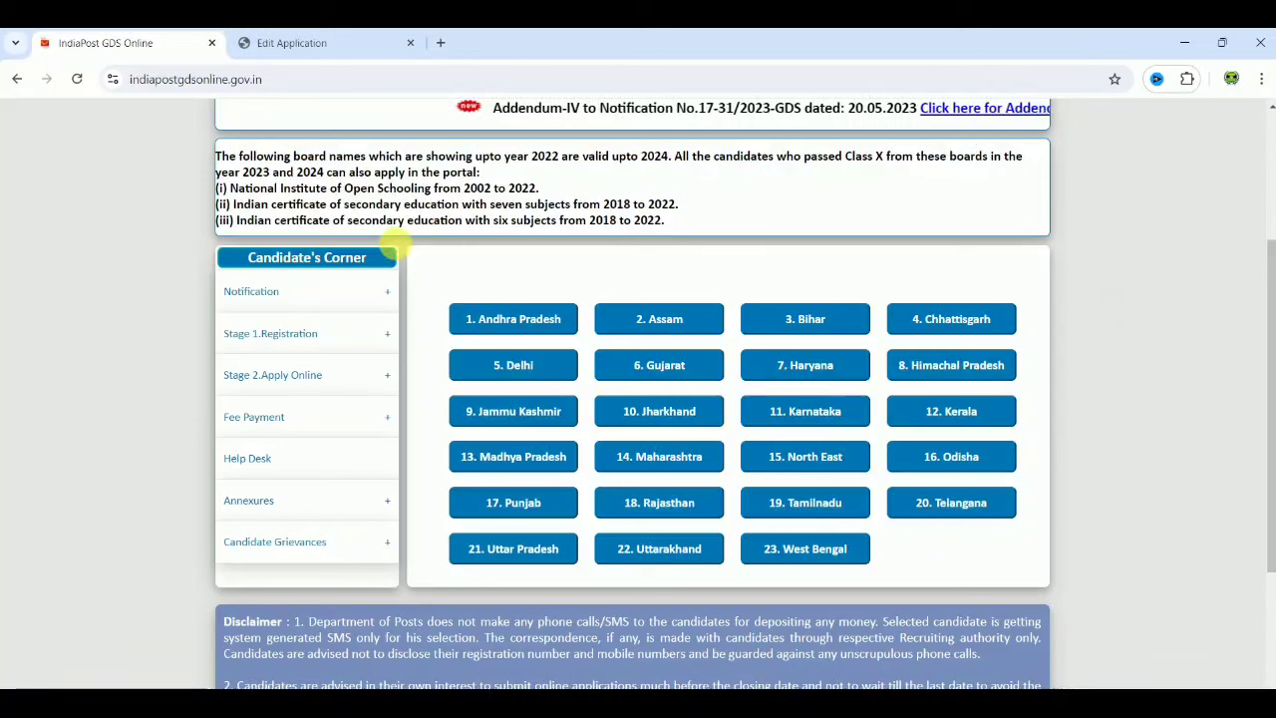
mouse_move(365, 339)
mouse_move(308, 374)
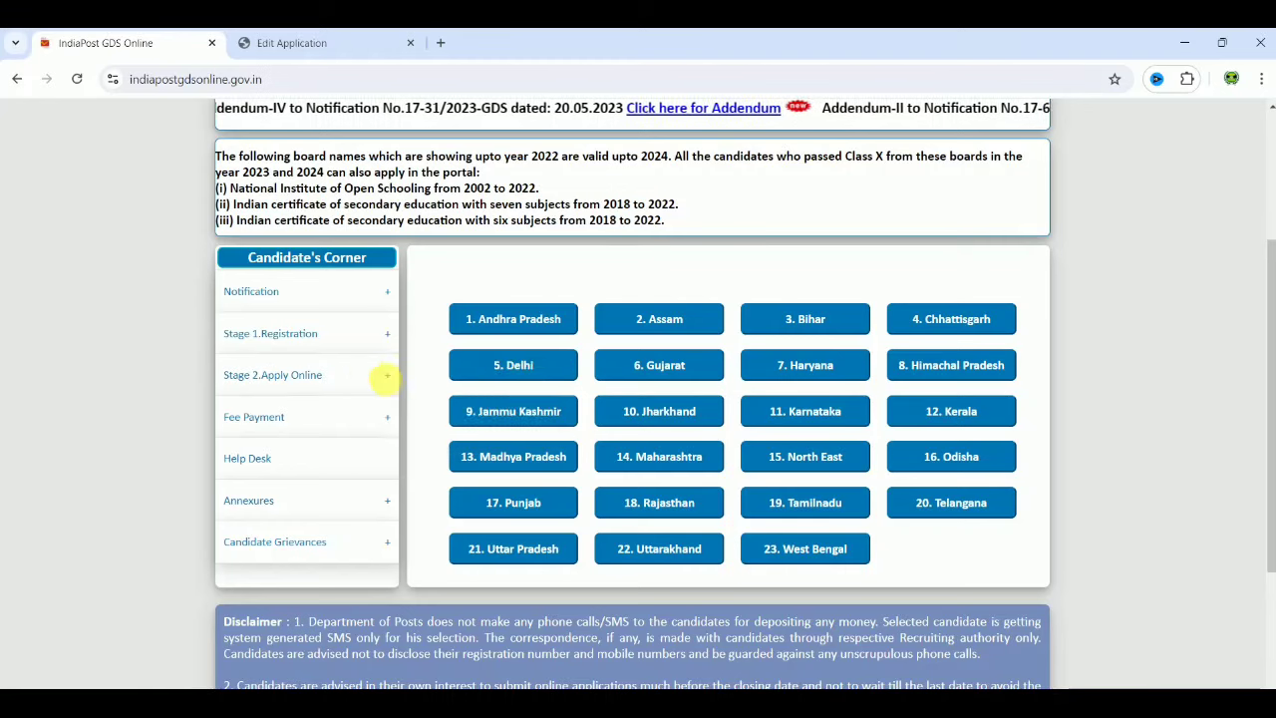
click(403, 385)
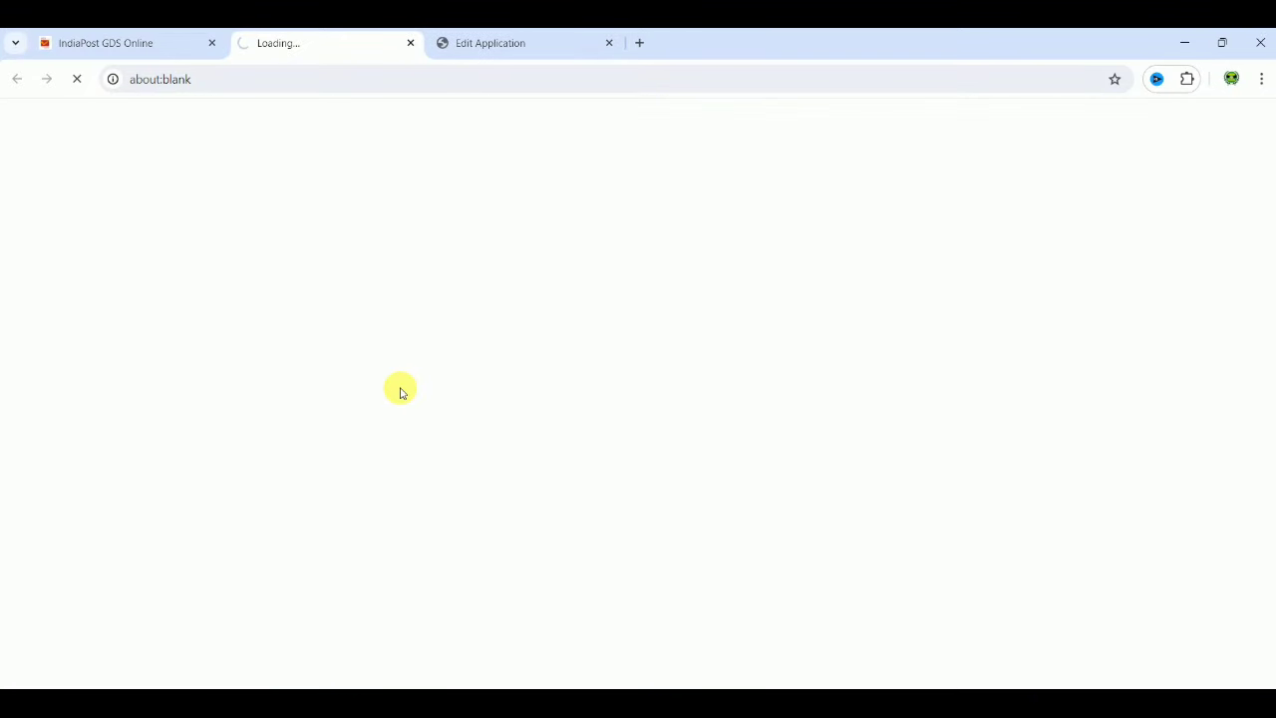
click(511, 40)
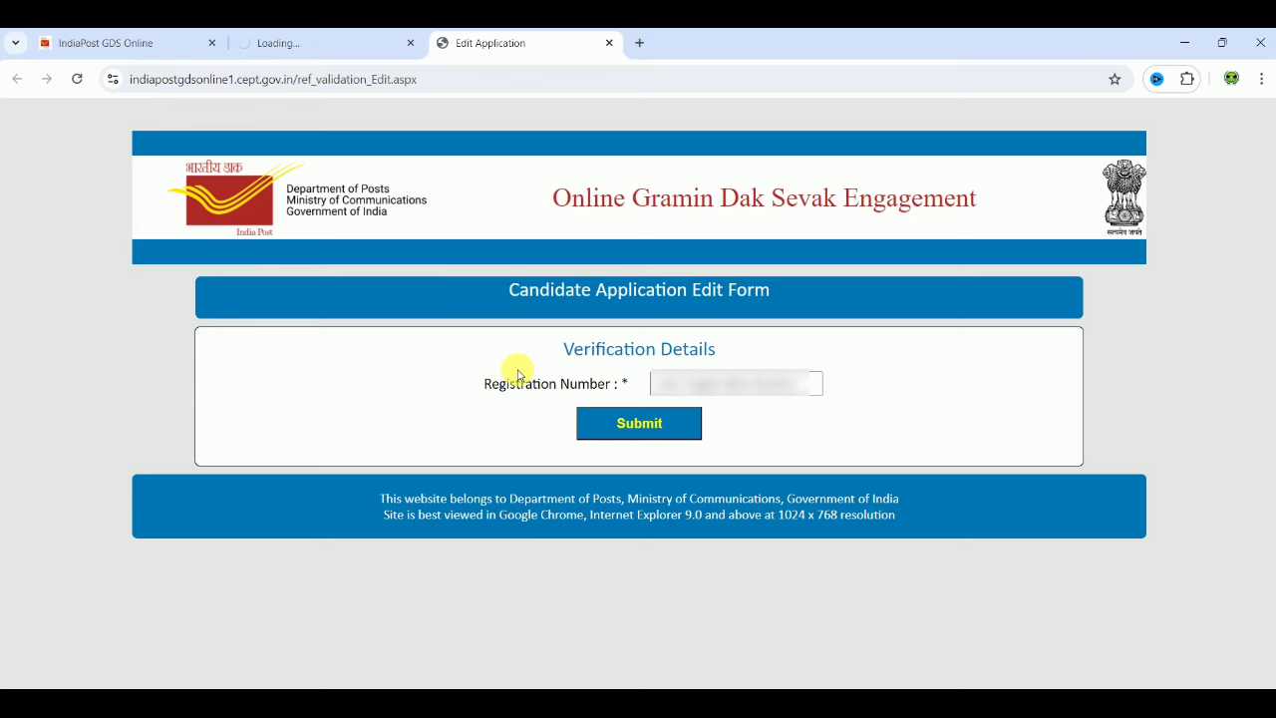
Enter the registration number, the OTP and the captcha text in the verification details, and submit them
click(681, 381)
text(*****)
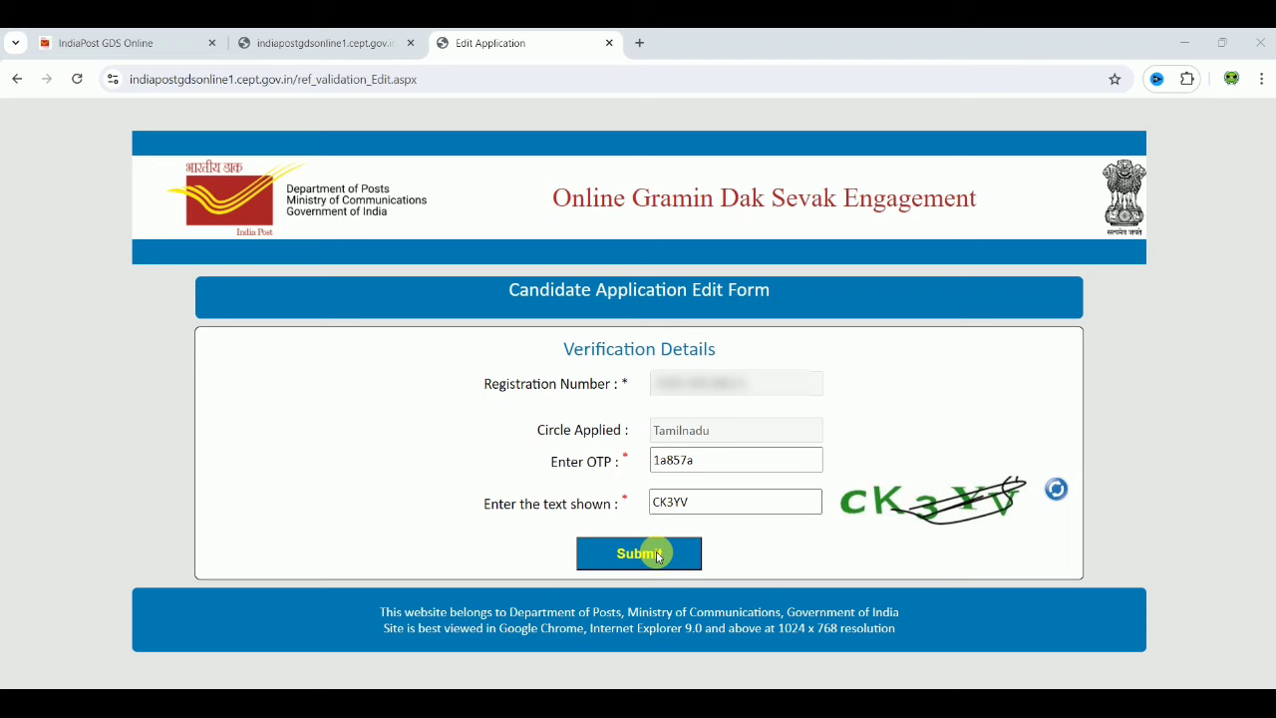
click(626, 561)
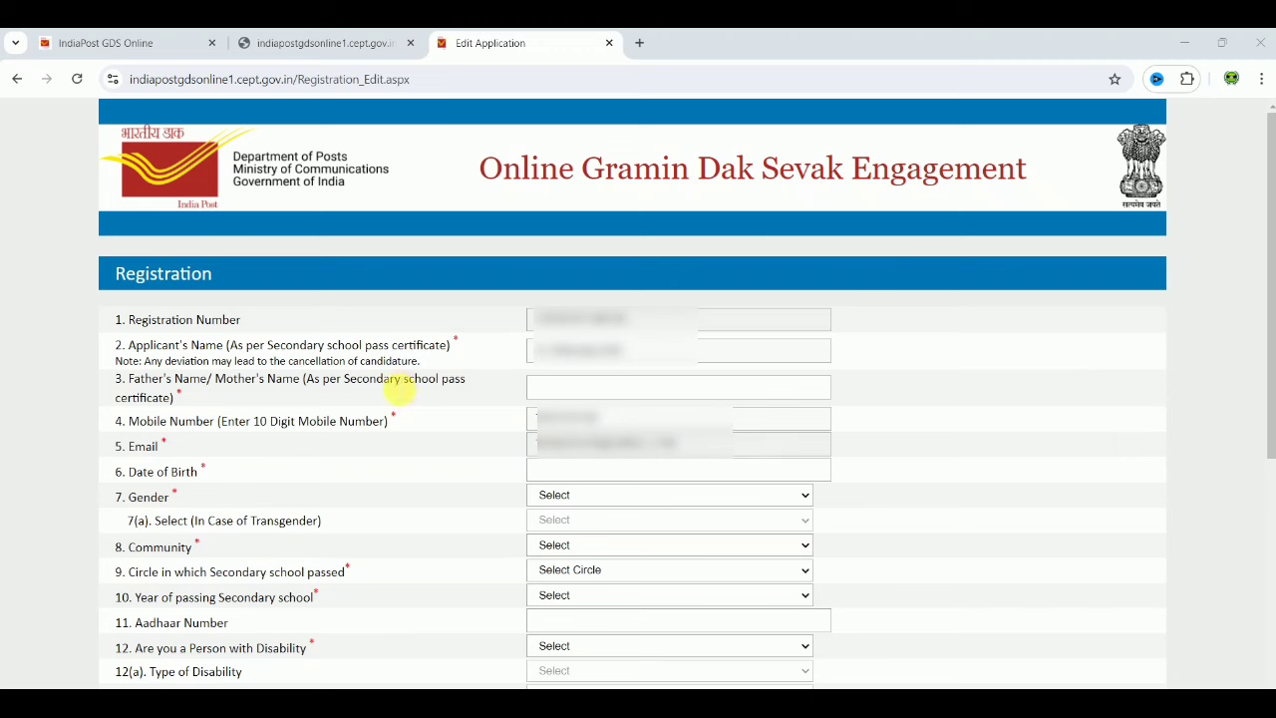
click(672, 360)
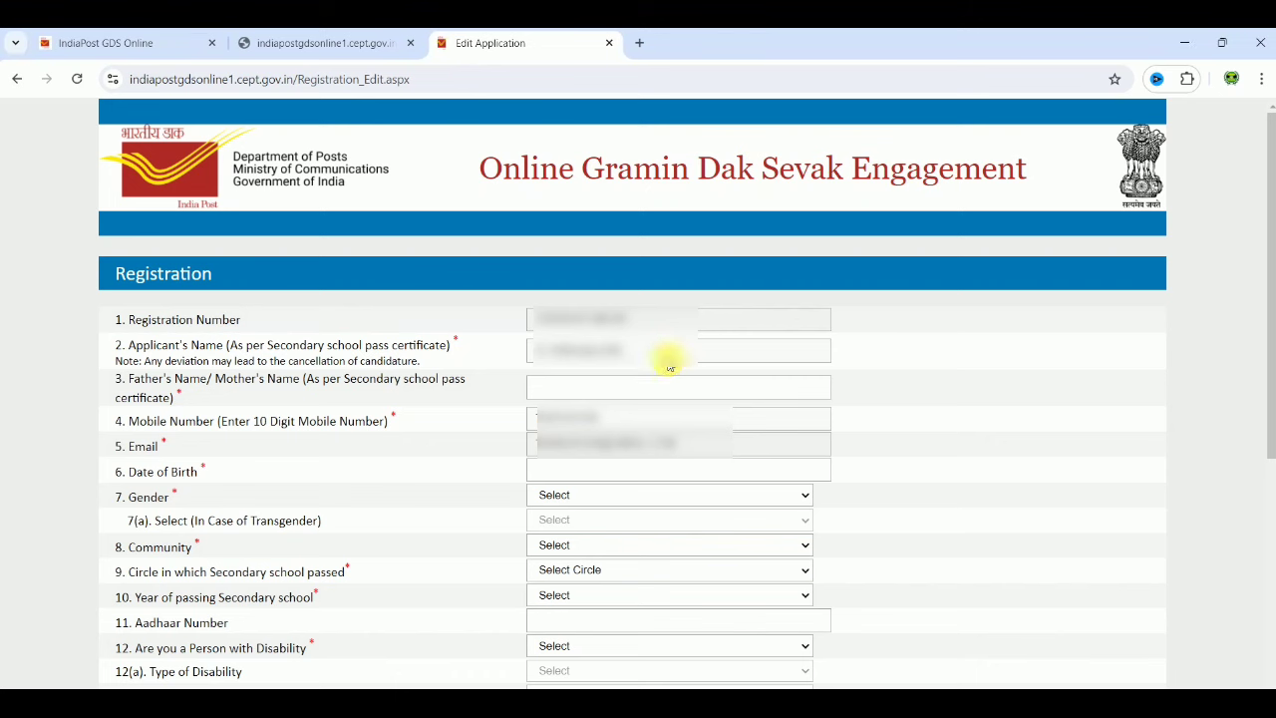
click(624, 355)
double_click(625, 355)
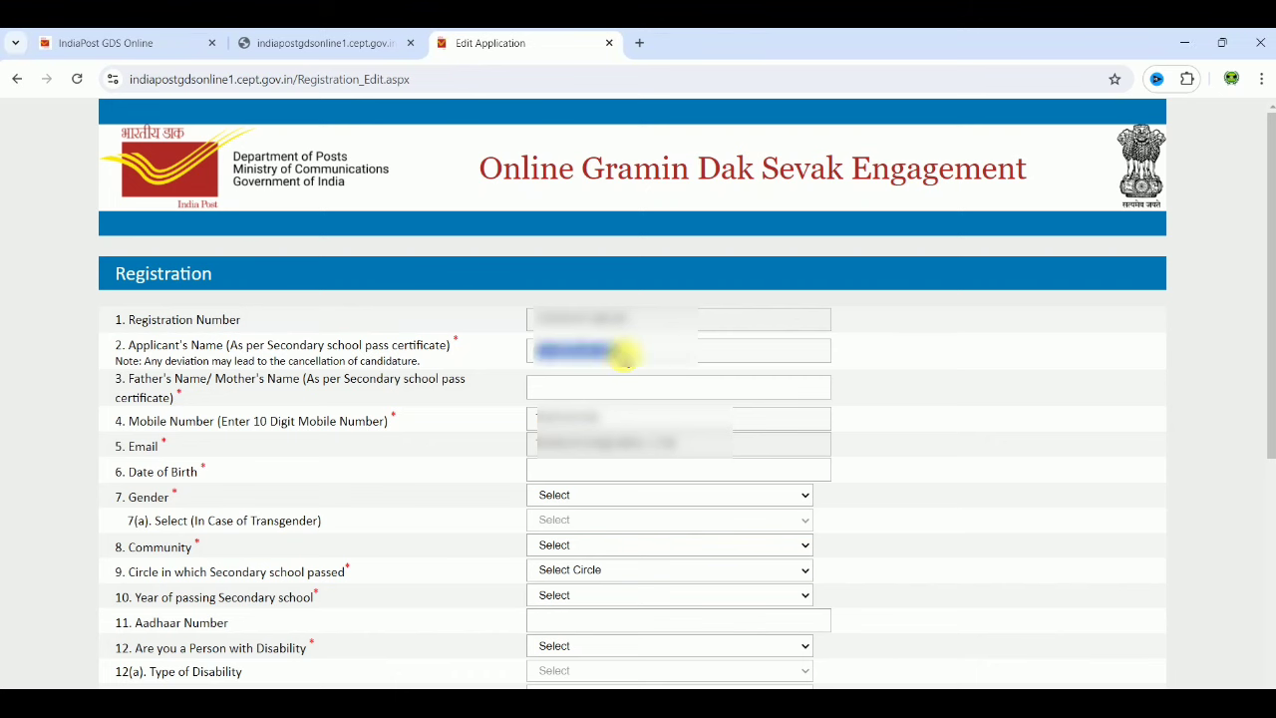
click(624, 355)
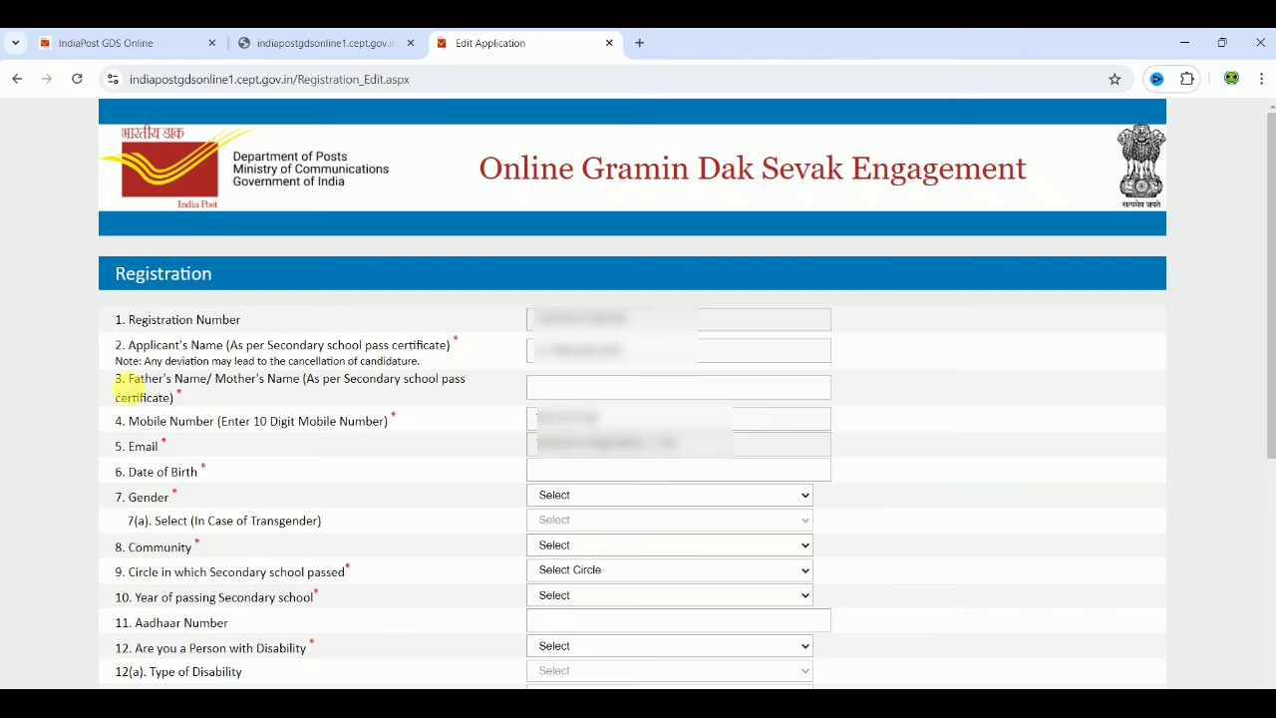
click(623, 395)
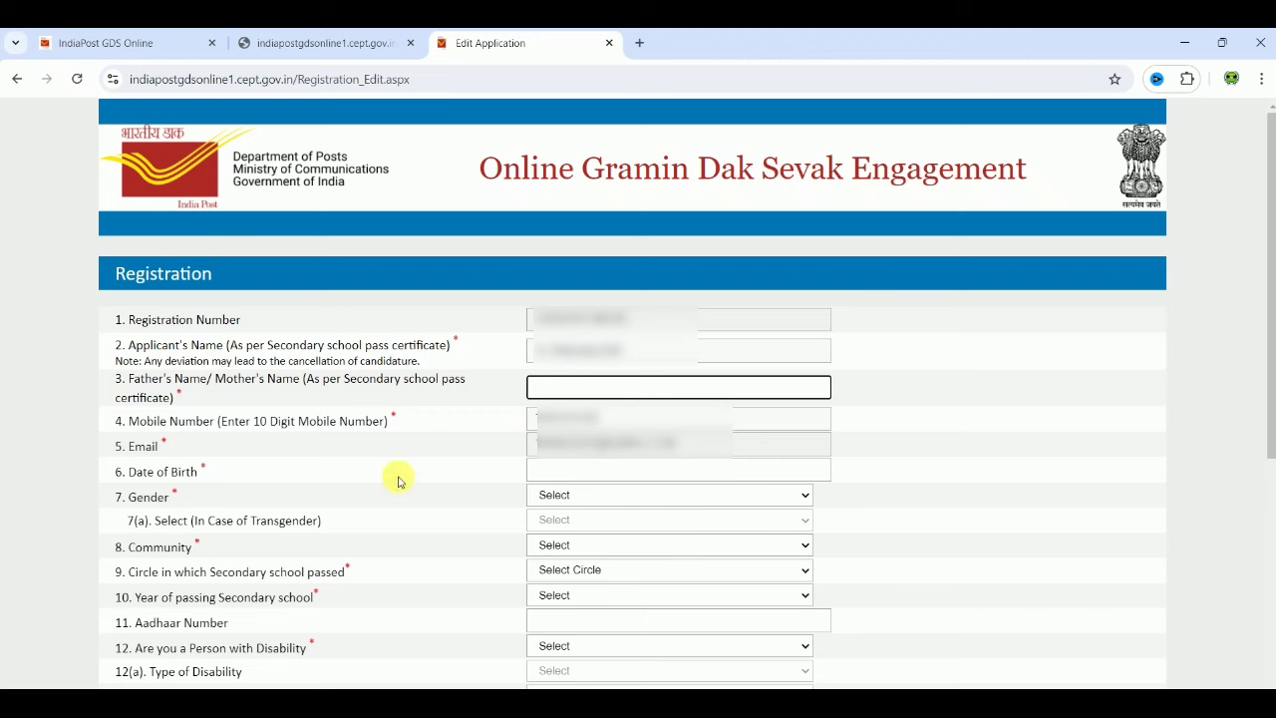
Set the applicant's gender to Male and the community to SC in the registration form
click(679, 500)
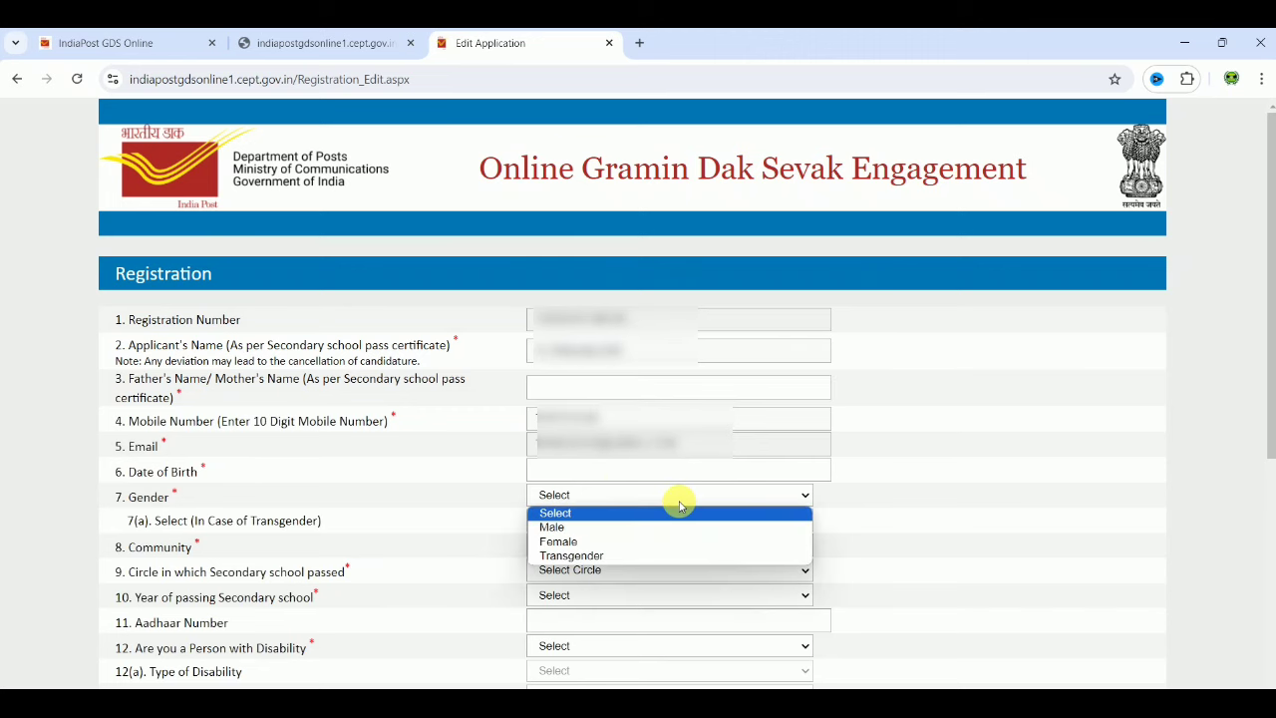
click(612, 534)
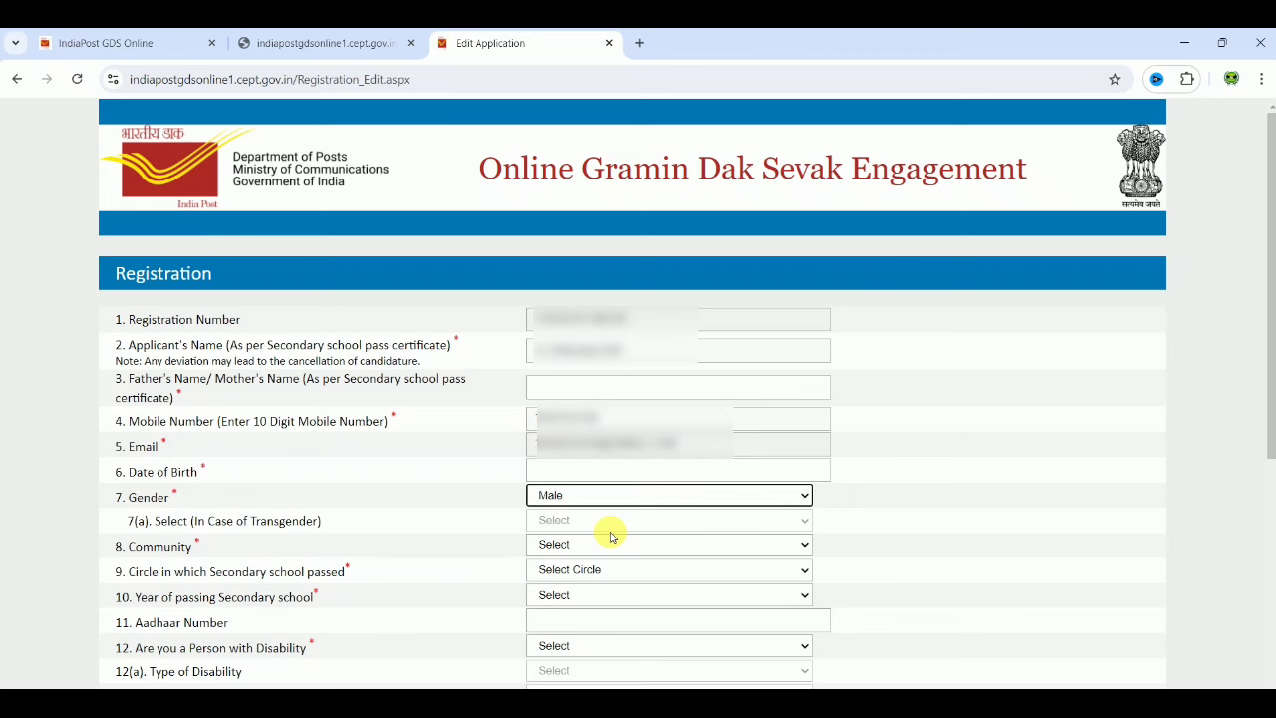
click(612, 549)
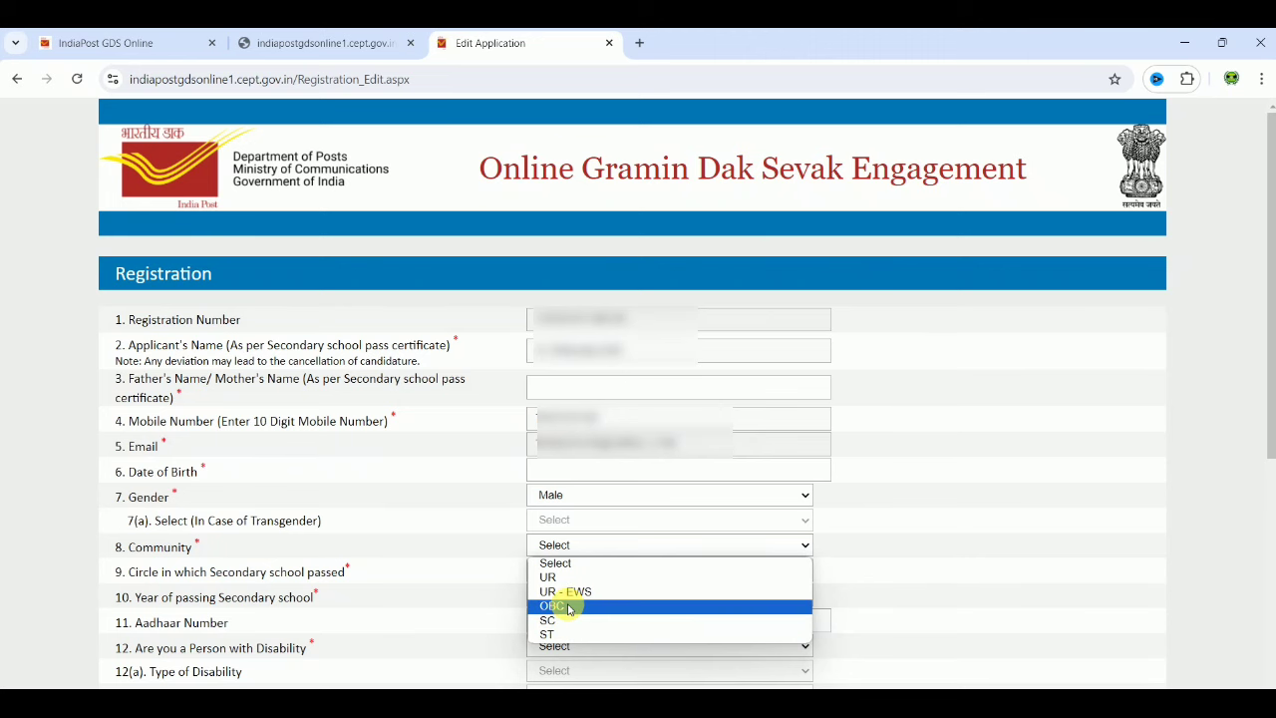
click(569, 606)
click(579, 546)
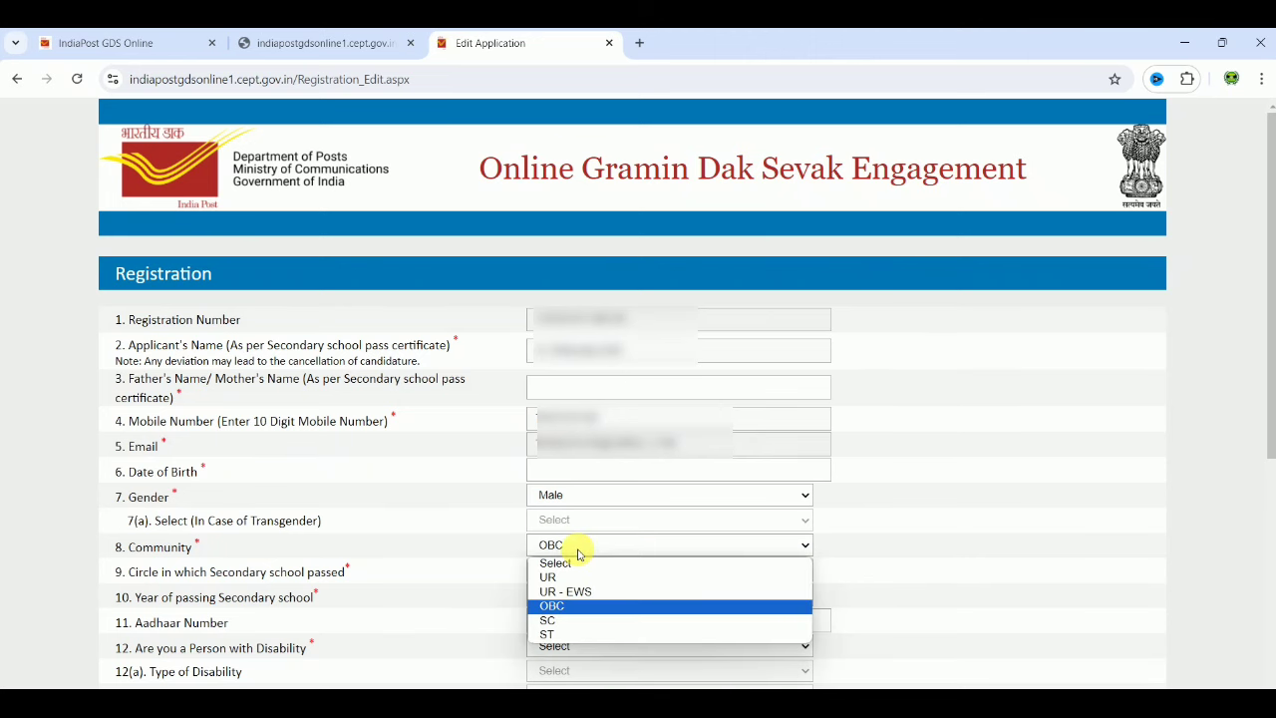
click(556, 620)
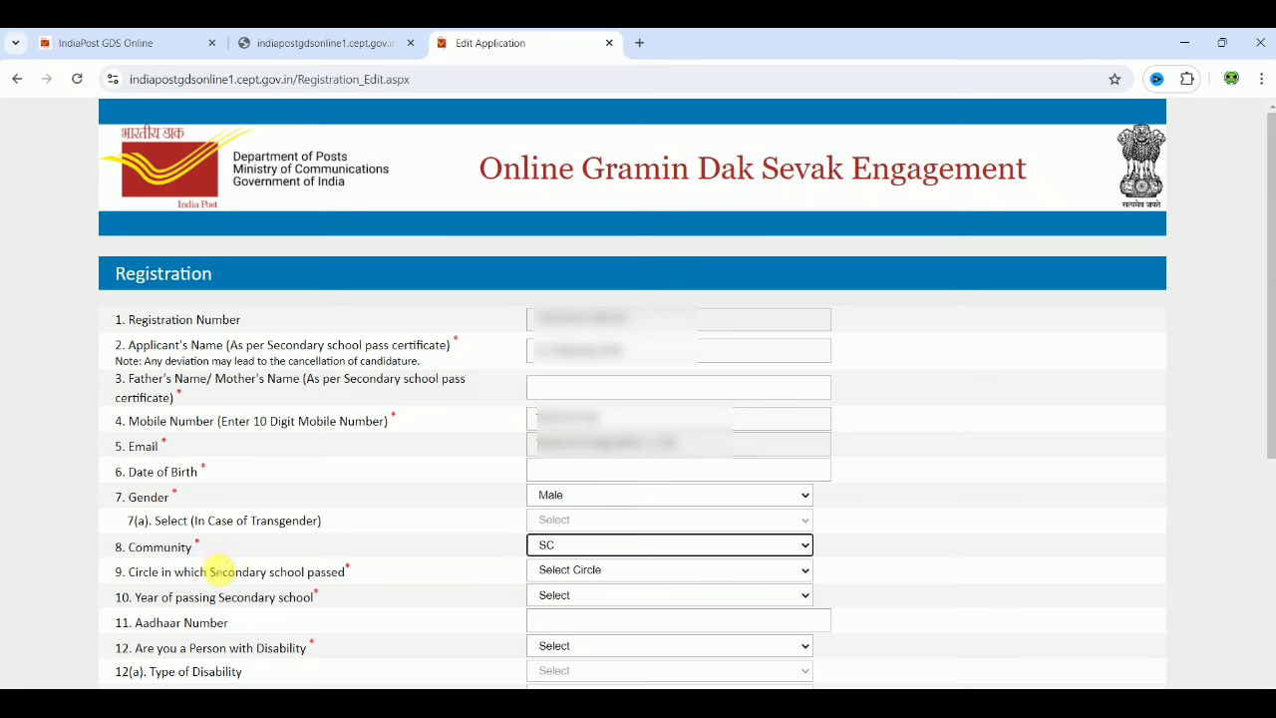
Set the circle in which secondary school was passed to Tamilnadu and the year of passing to 2019
click(608, 572)
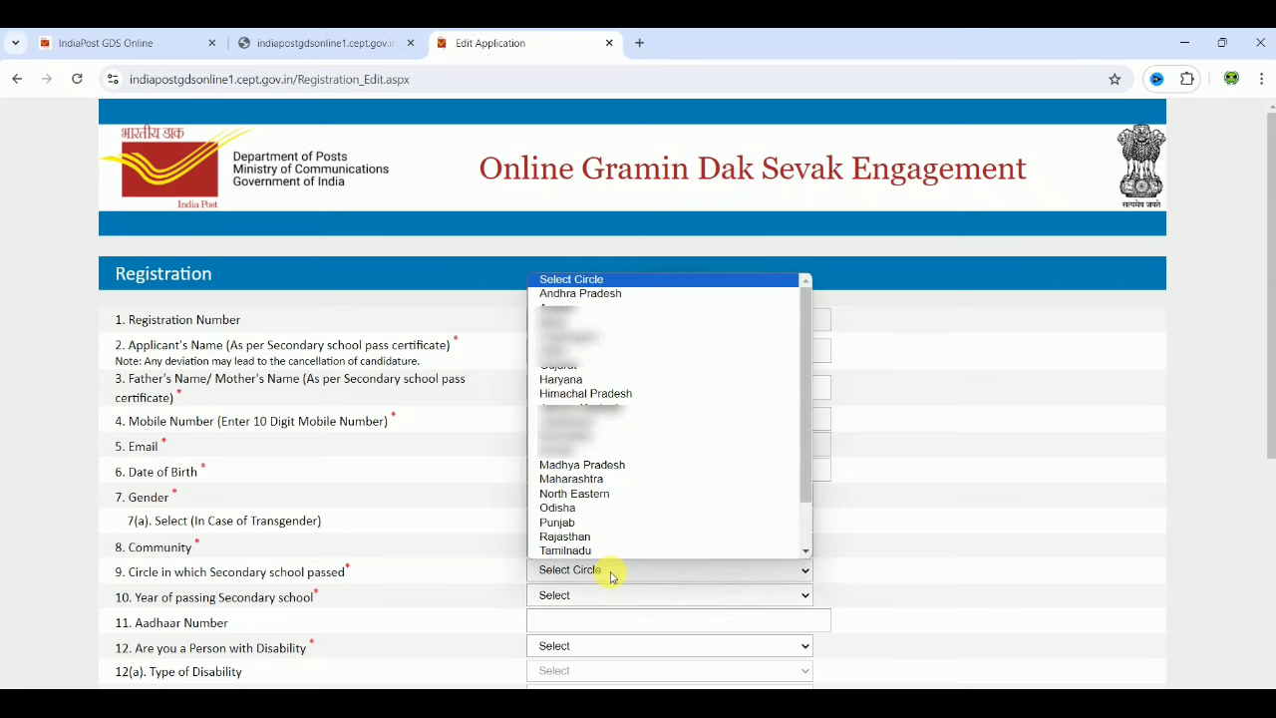
scroll(603, 554, down, 1)
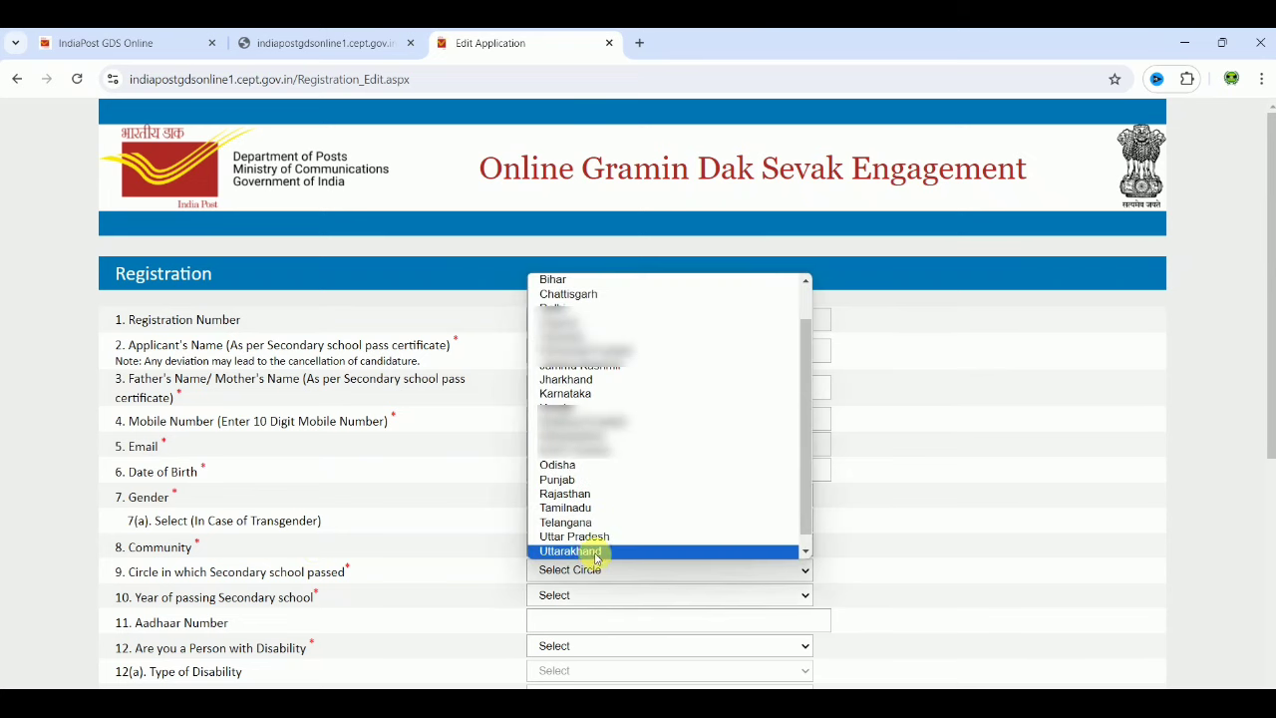
click(577, 509)
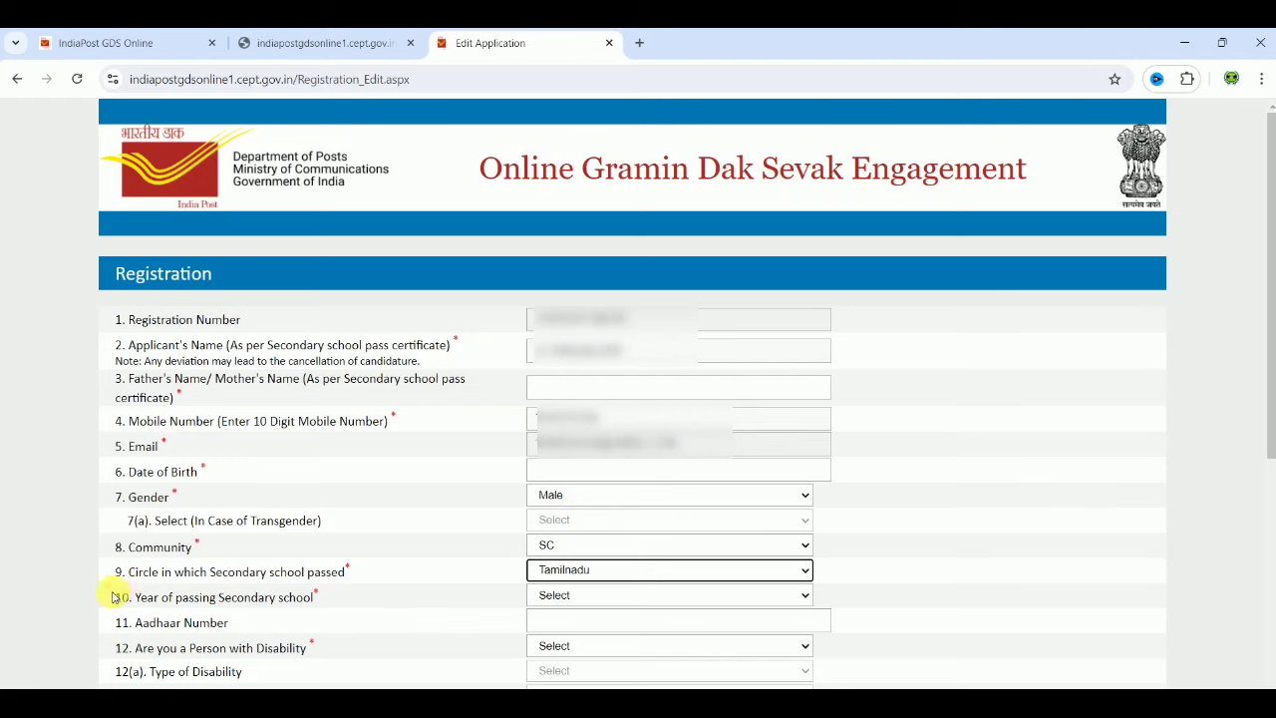
click(578, 605)
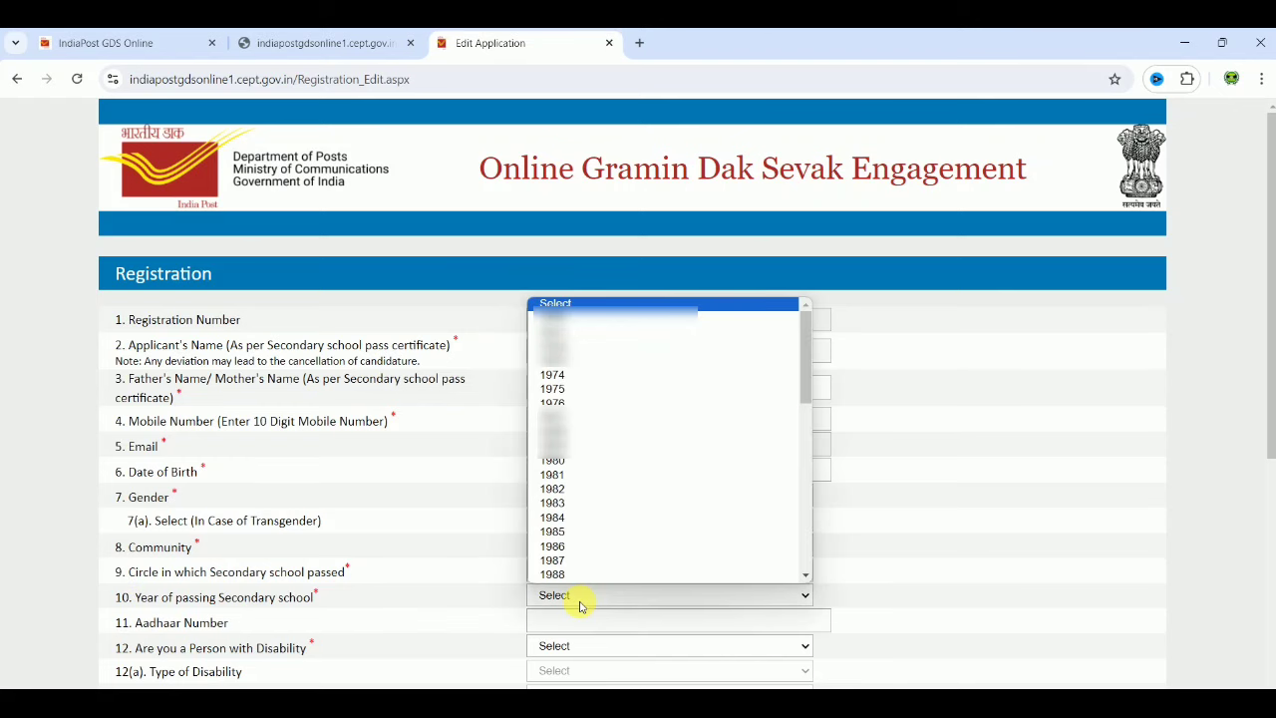
text(2000)
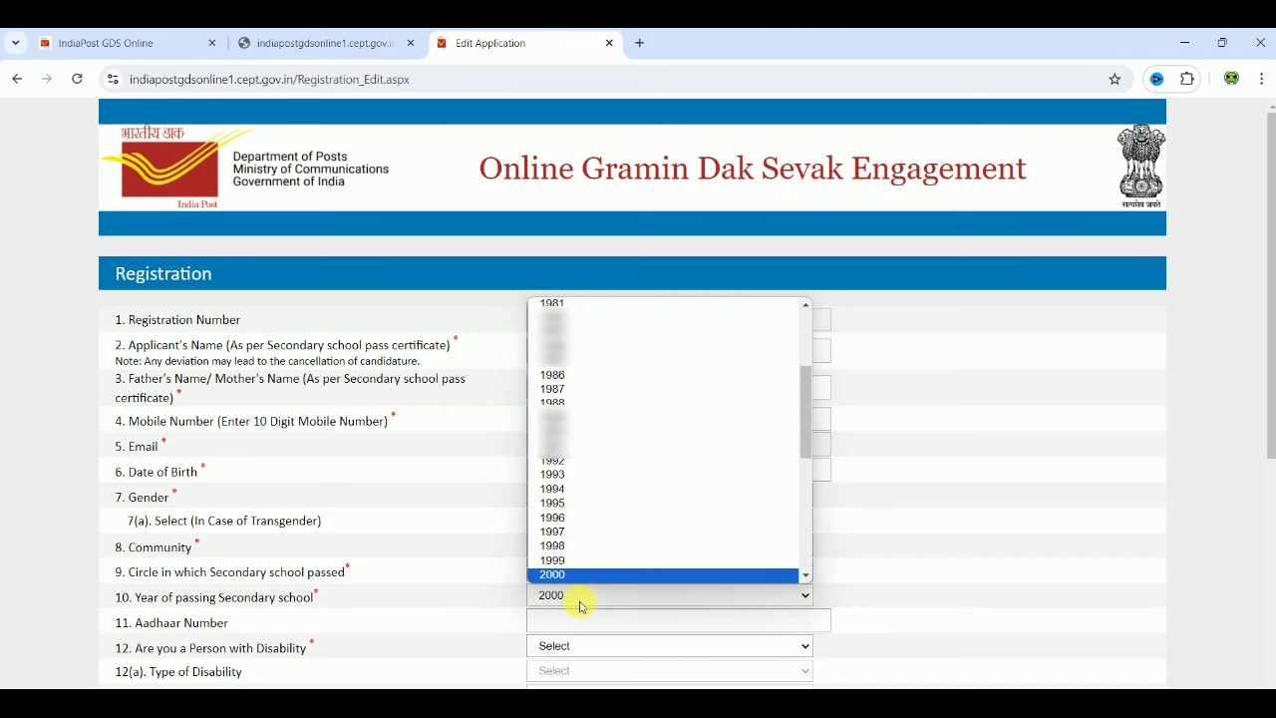
click(804, 538)
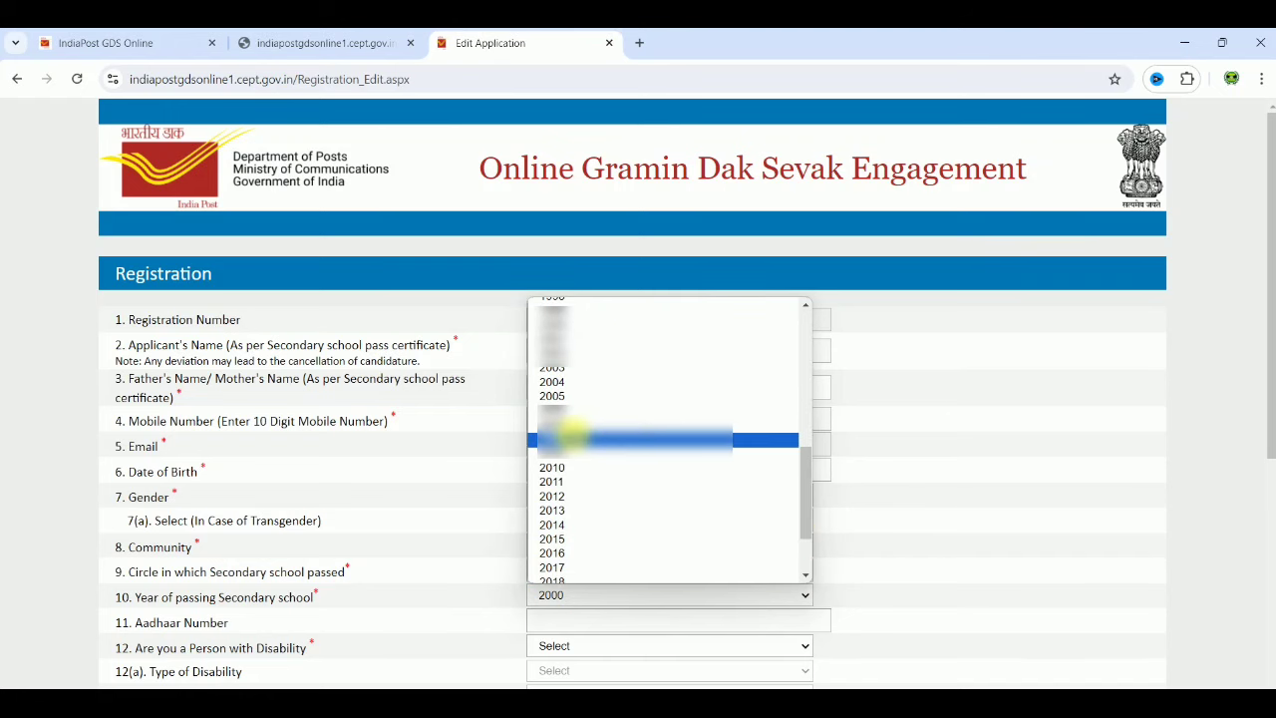
click(806, 556)
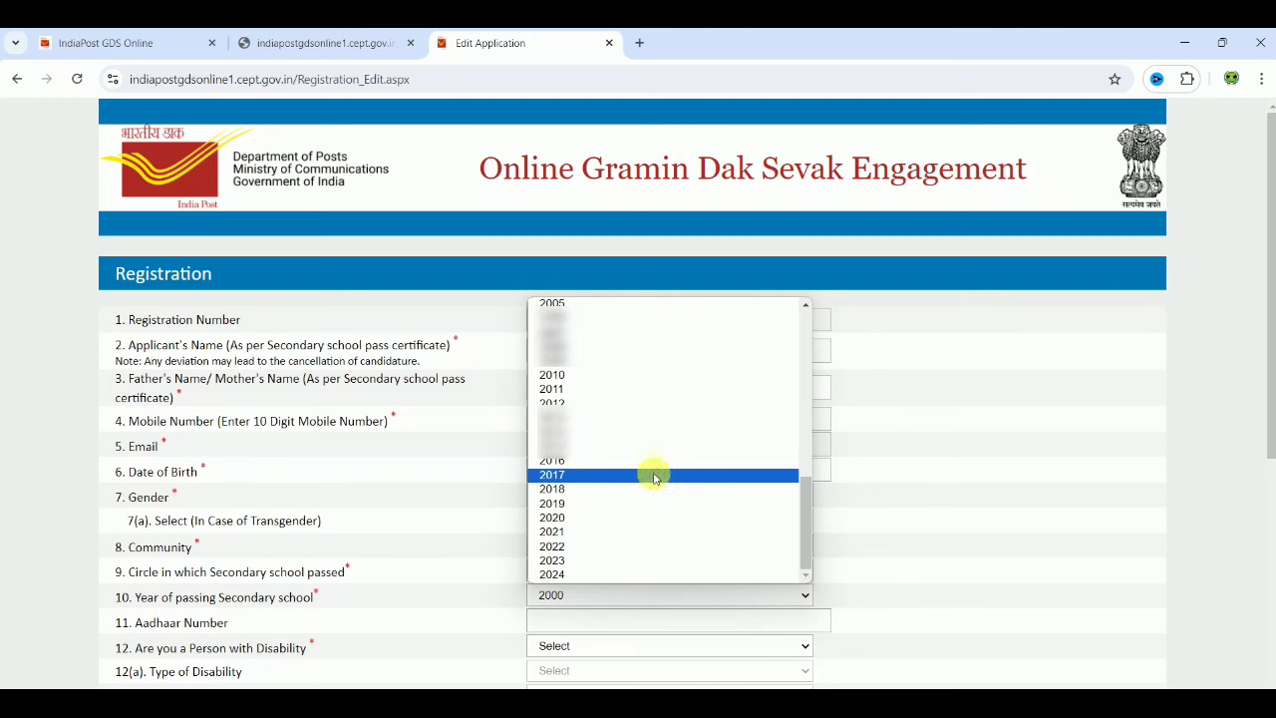
click(587, 504)
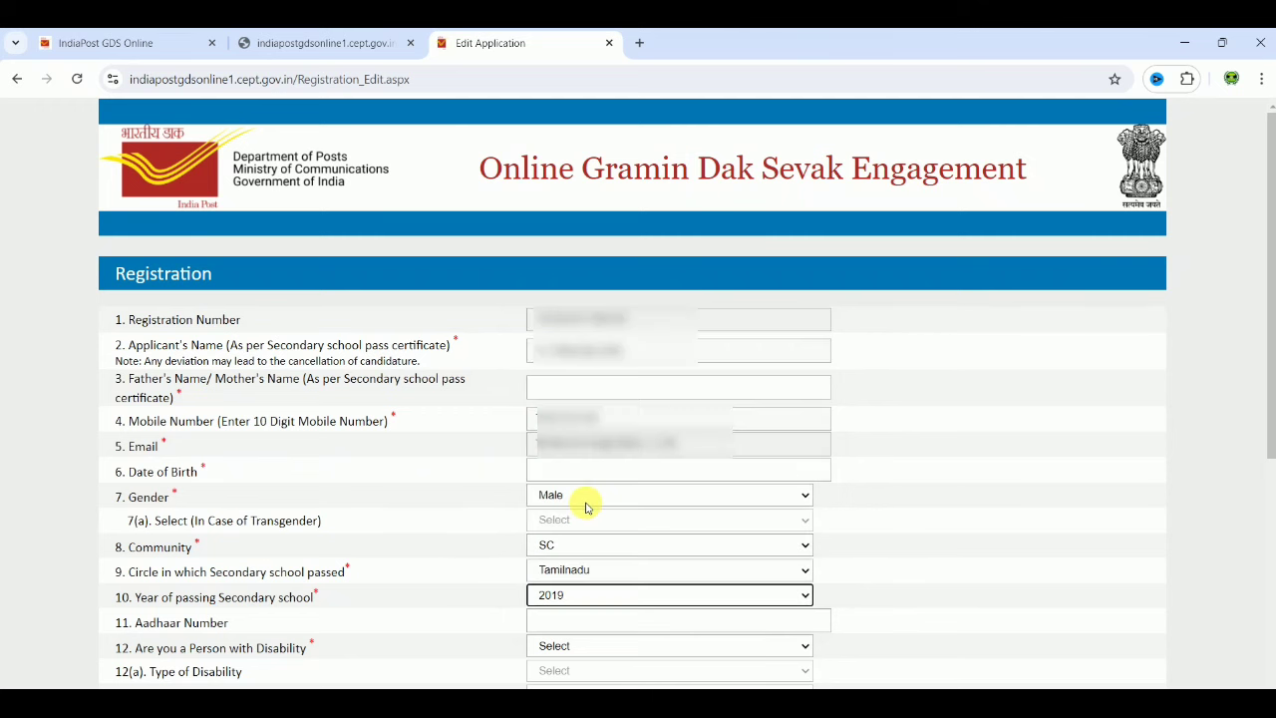
Select Tamil and English as the languages studied in secondary school and confirm the selection
drag(1272, 406, 1271, 646)
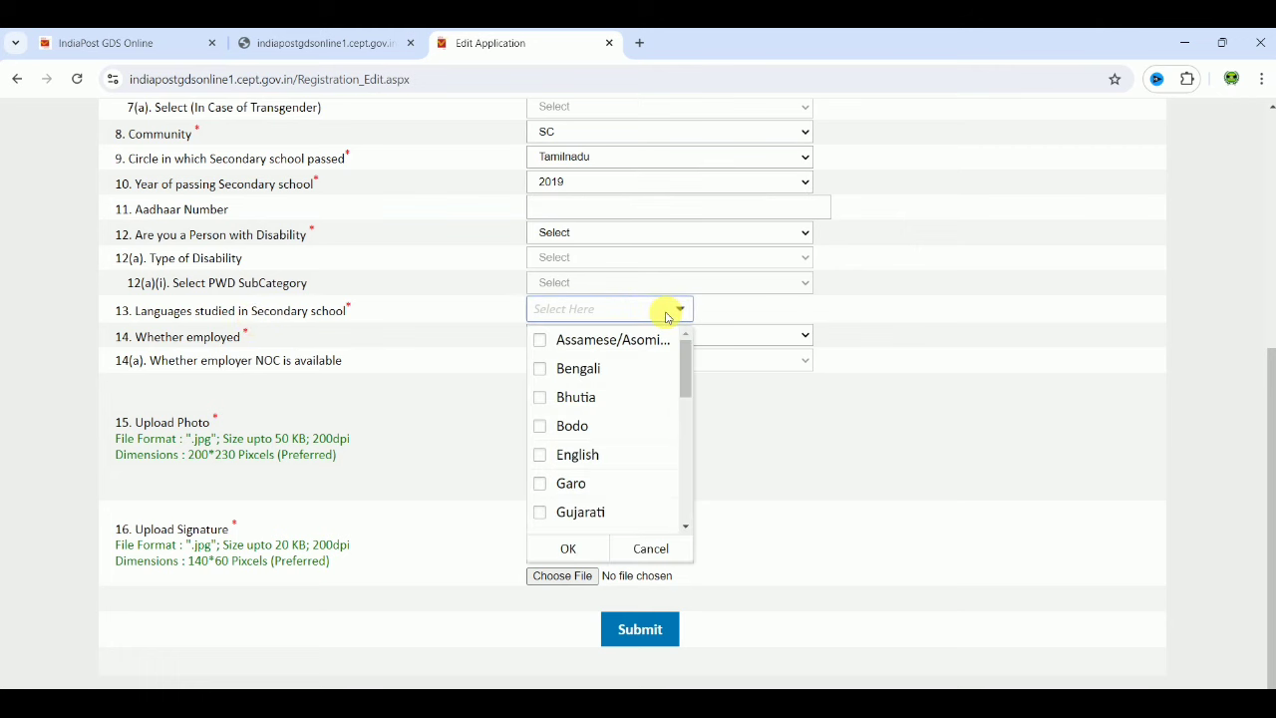
scroll(686, 459, down, 4)
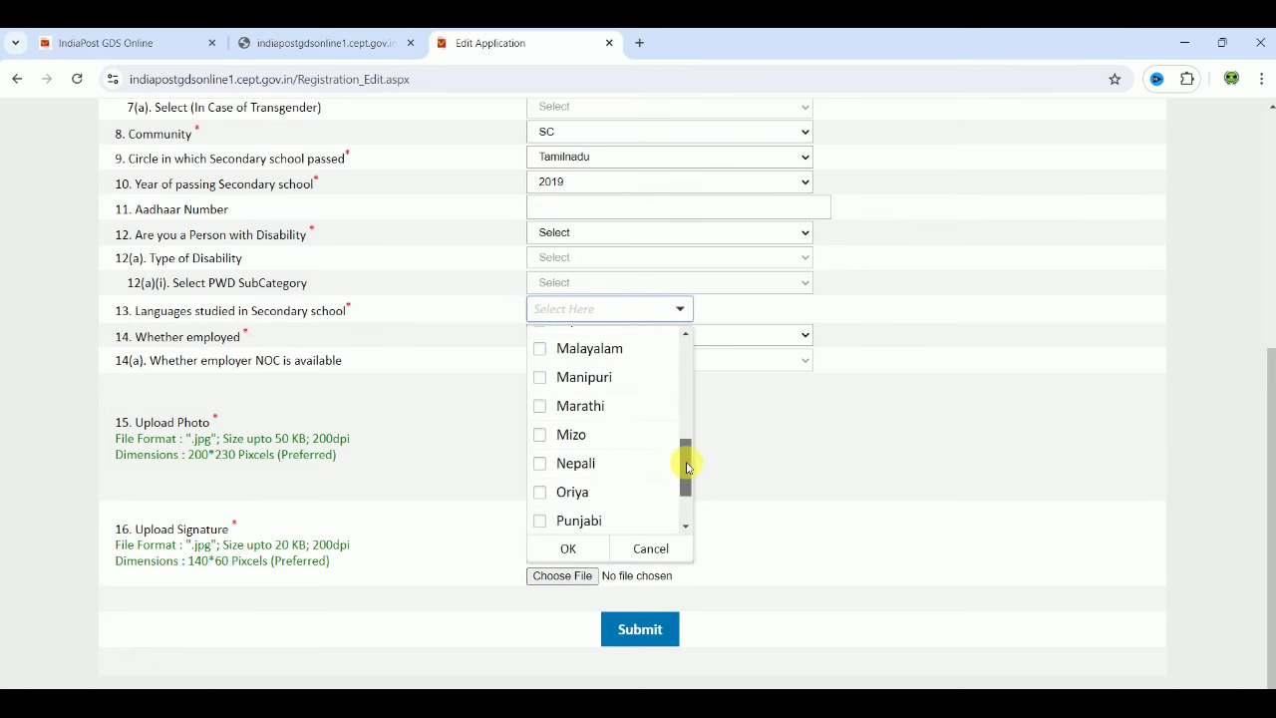
scroll(686, 478, down, 3)
click(544, 466)
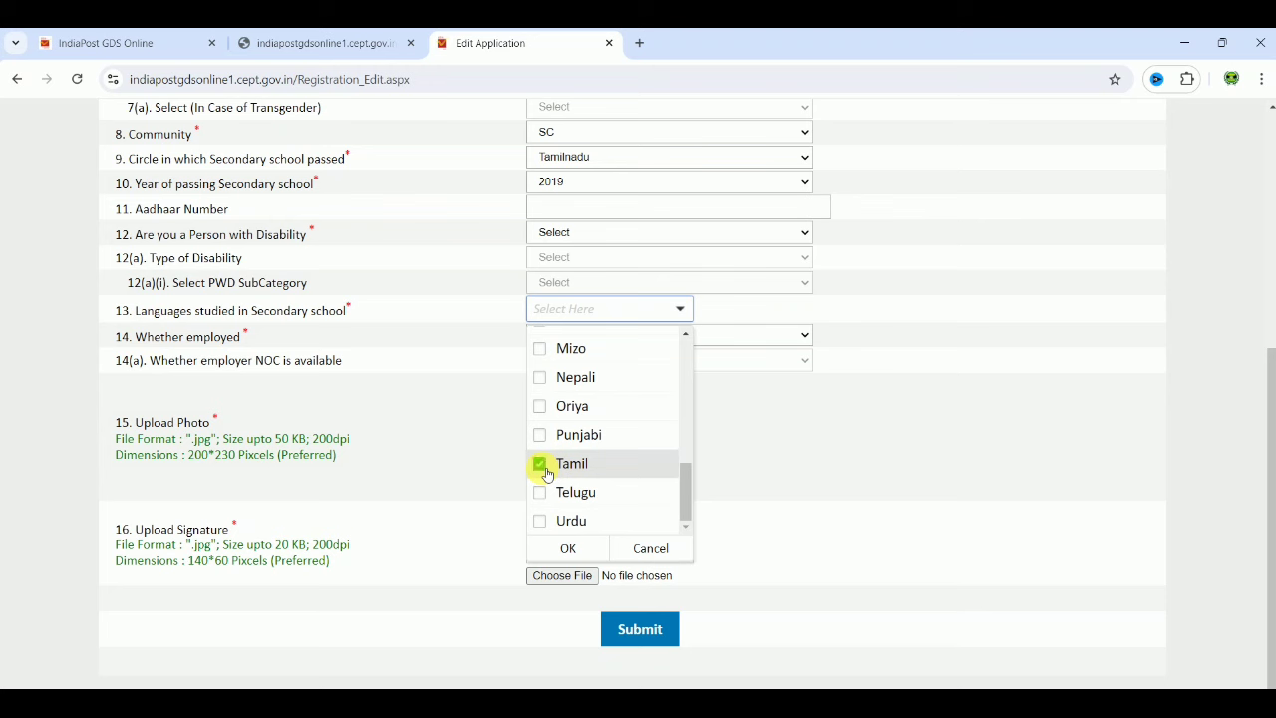
drag(684, 512, 666, 342)
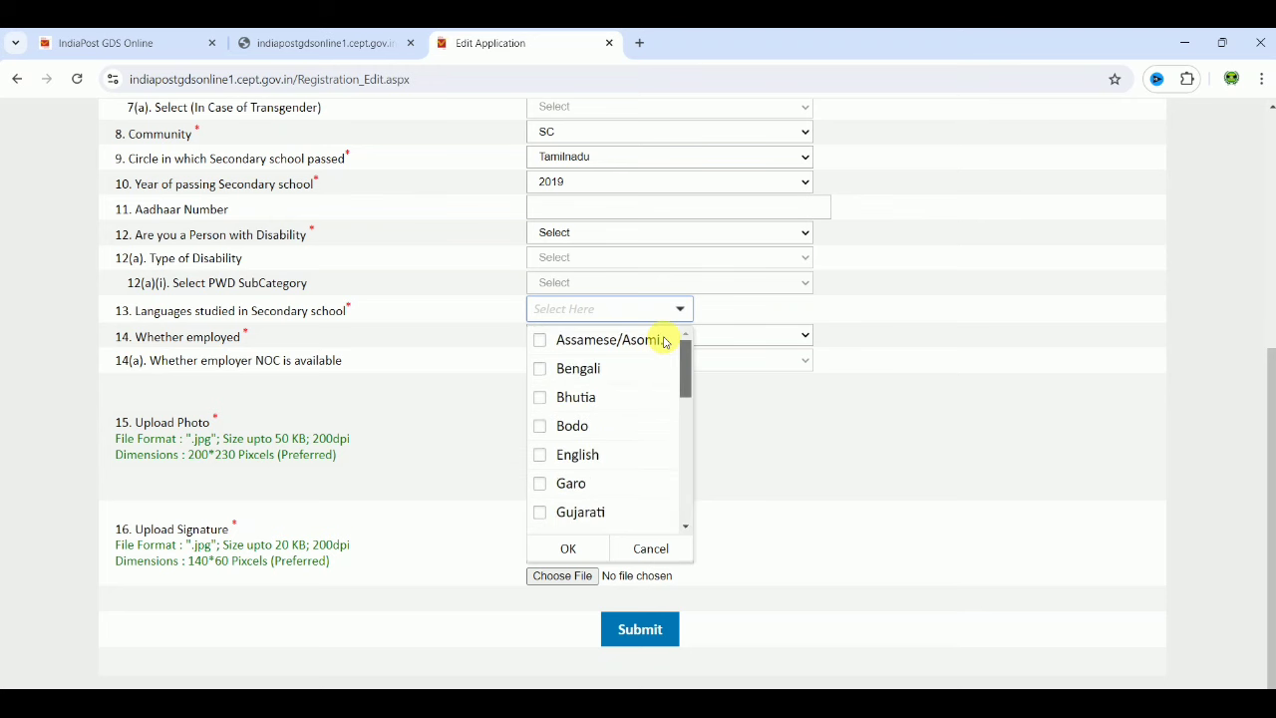
click(540, 460)
click(569, 548)
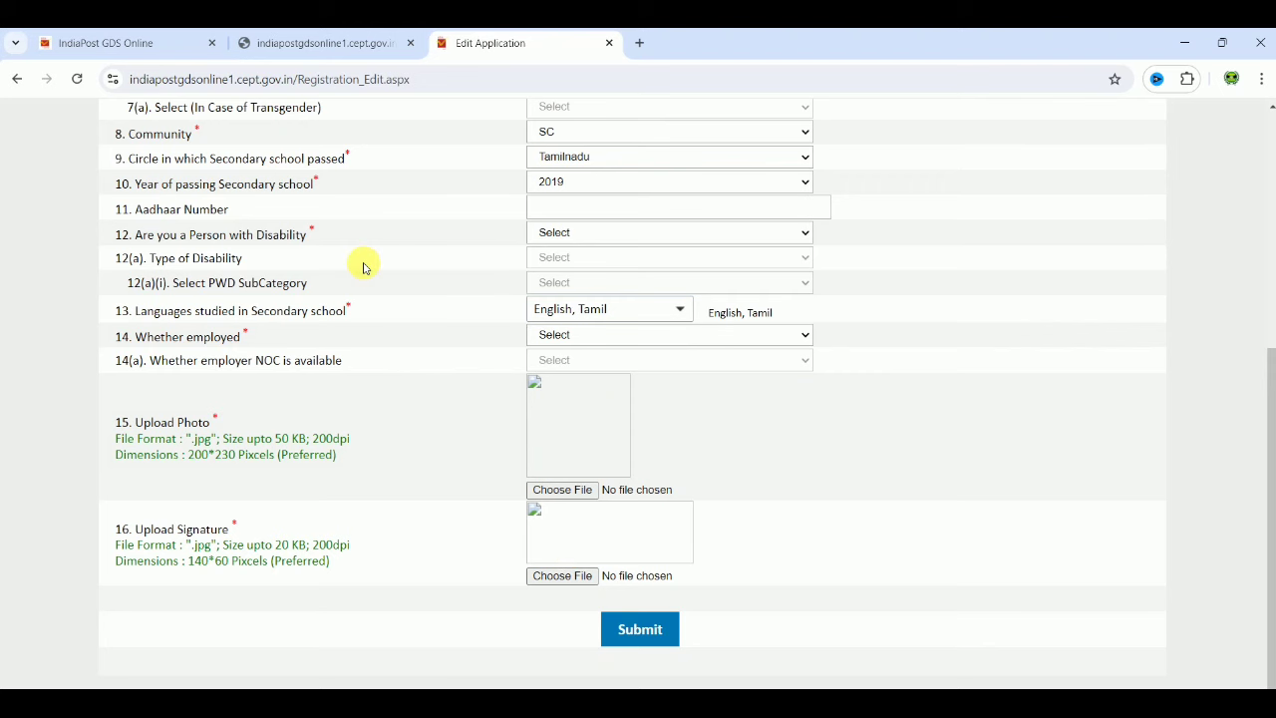
click(622, 336)
click(604, 366)
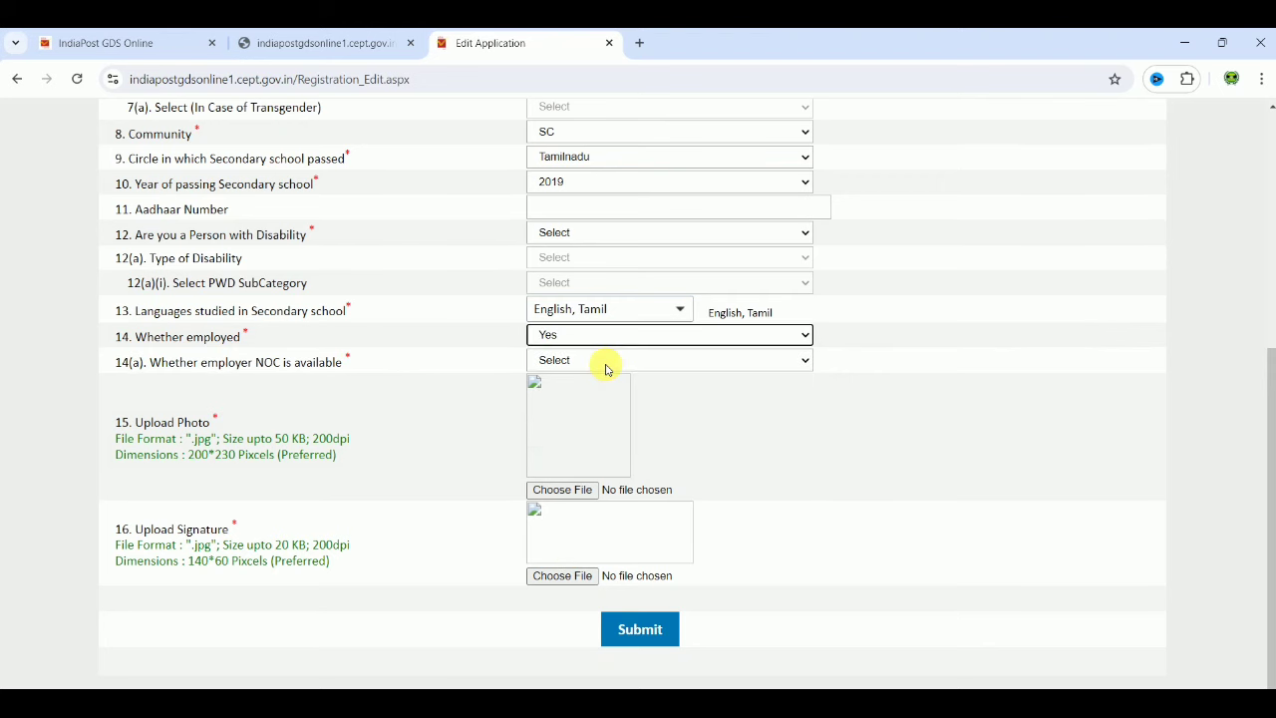
click(606, 365)
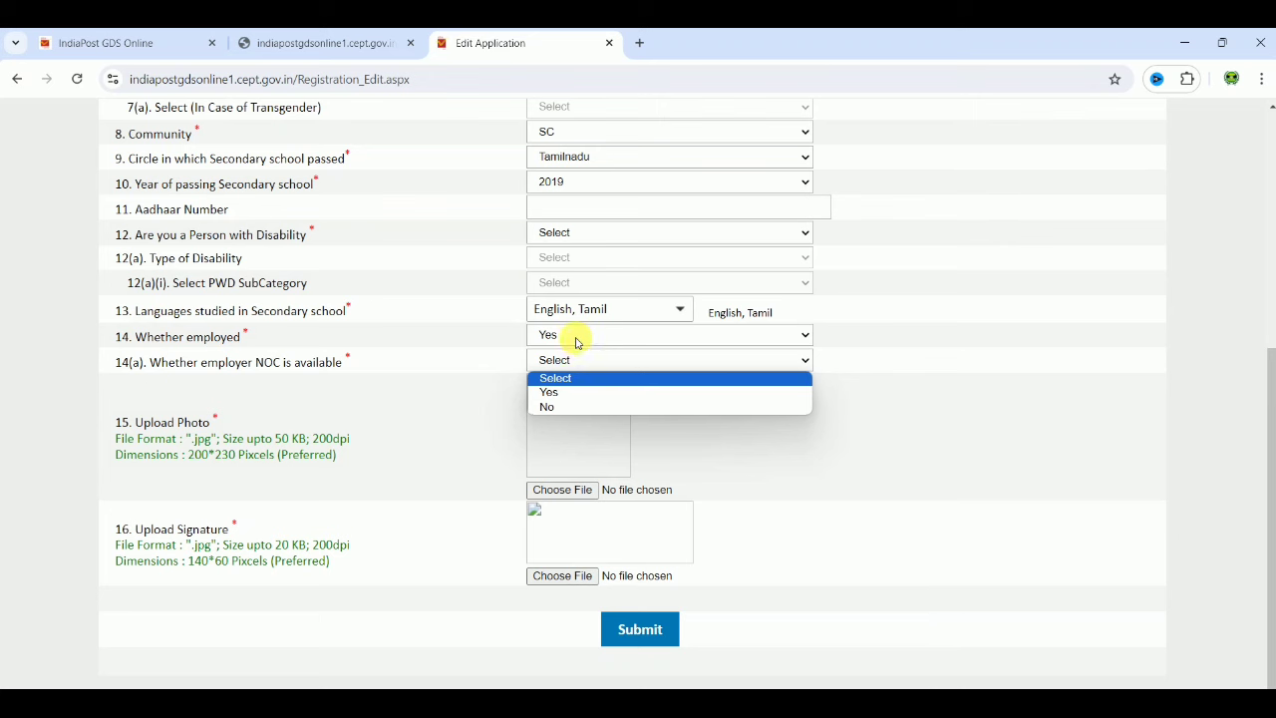
Set Whether employed to No and submit the completed form to bring up the registration details for review
click(576, 339)
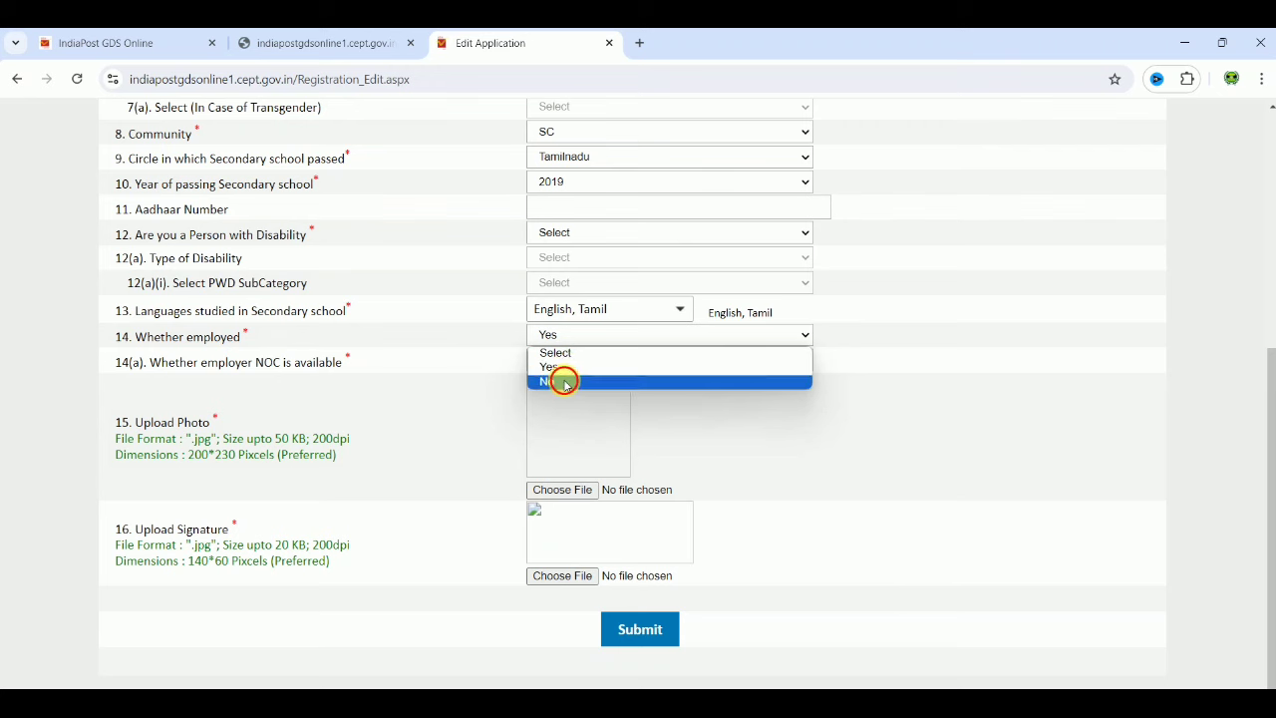
click(563, 382)
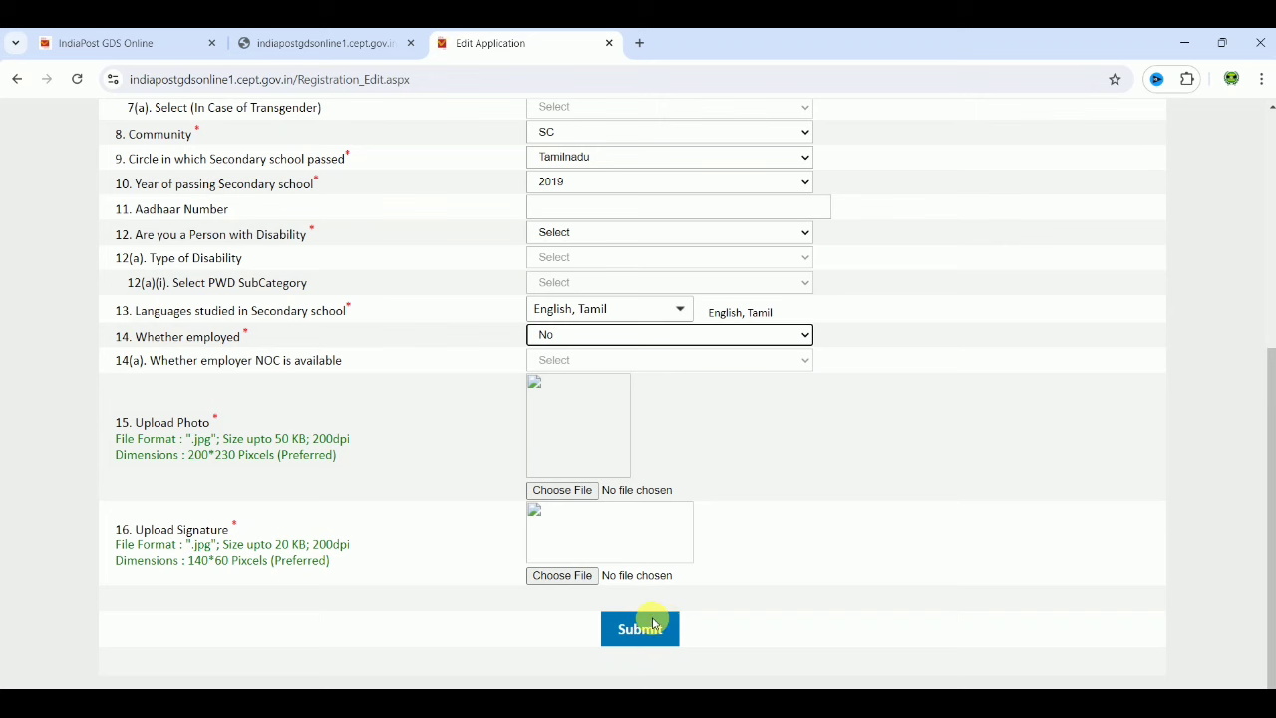
click(899, 566)
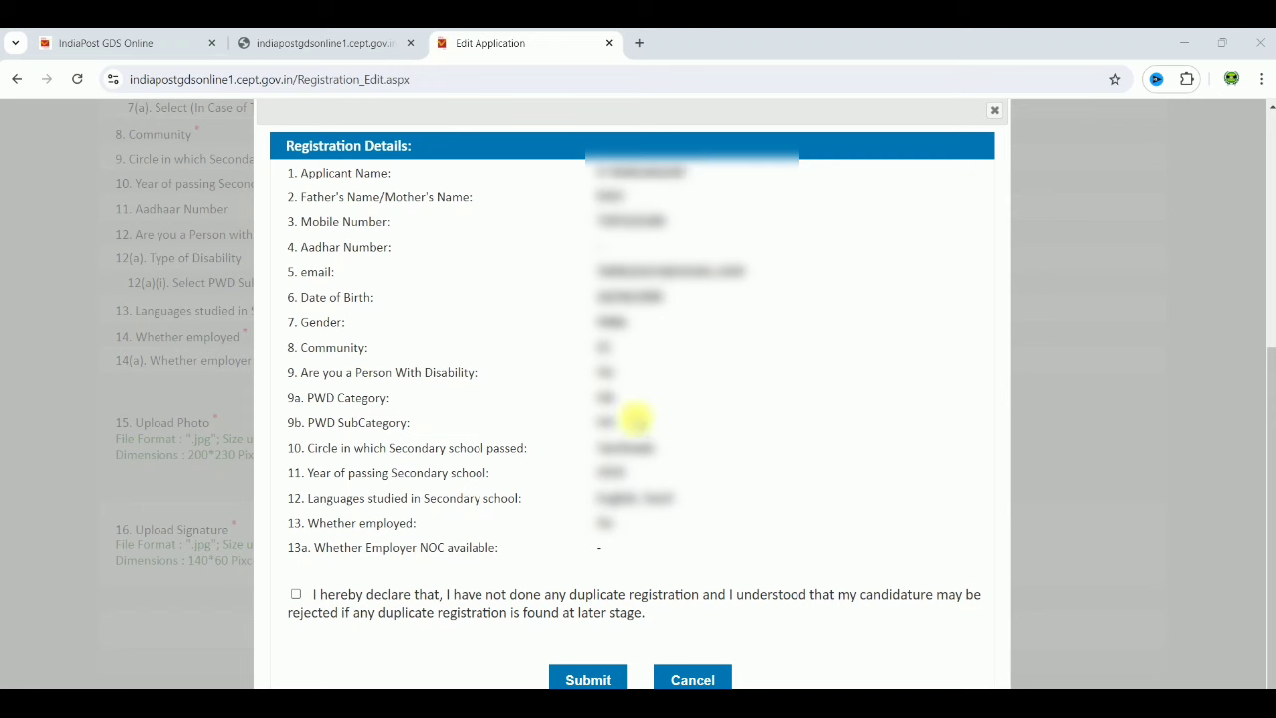
Accept the declaration of no duplicate registration and submit the reviewed registration details
click(296, 594)
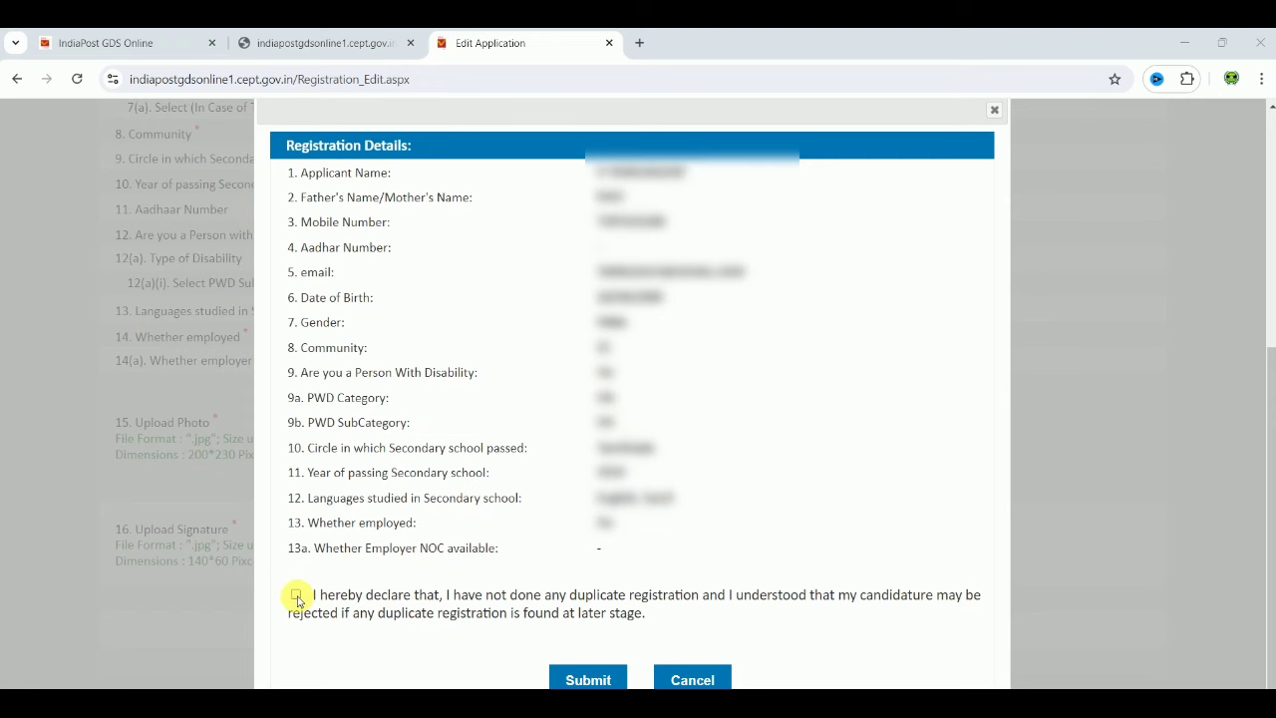
click(596, 680)
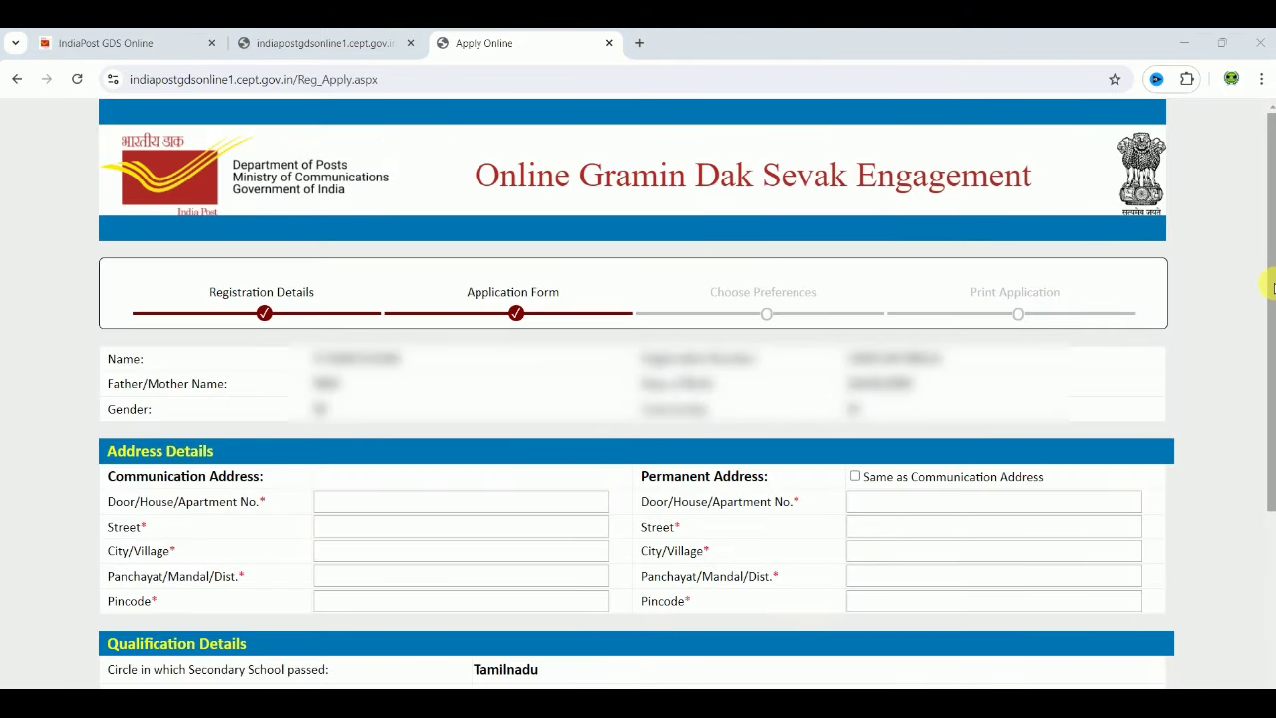
Set the board to State Board of School Examinations, Tamilnadu (without optional Language from March 2016), reloading the page with form resubmission if it fails to load
drag(1263, 285, 1267, 480)
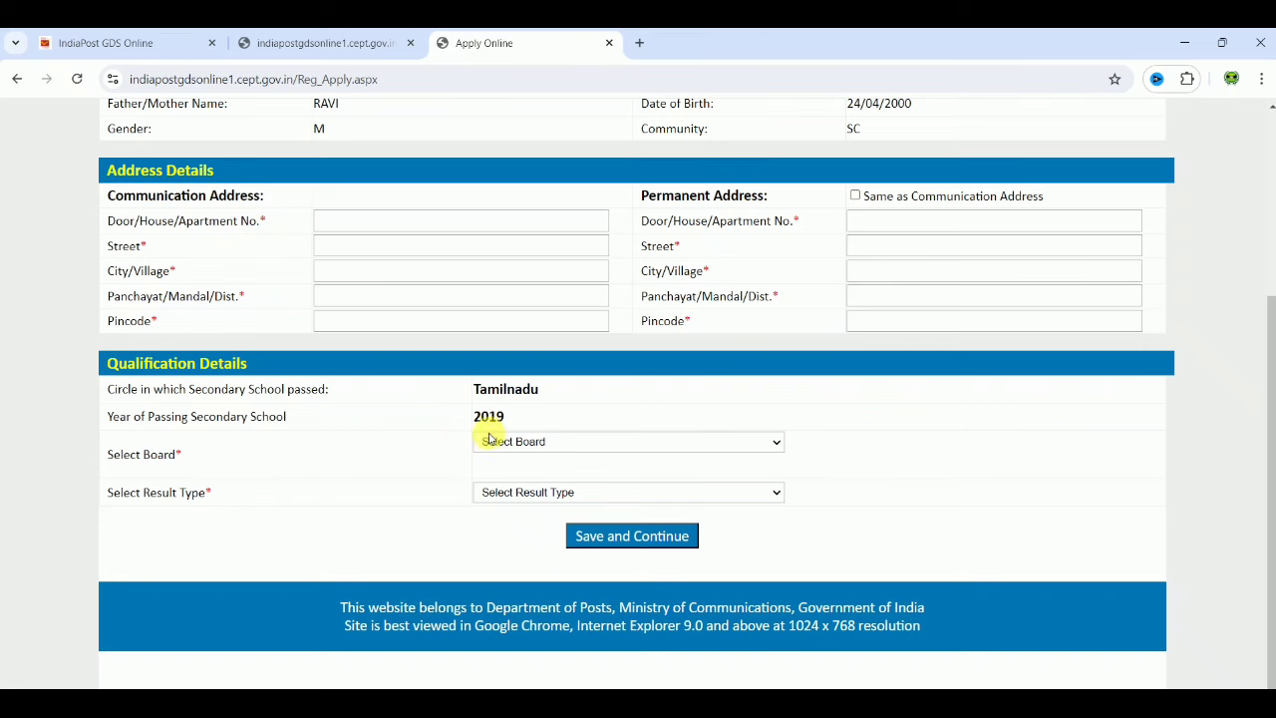
click(537, 443)
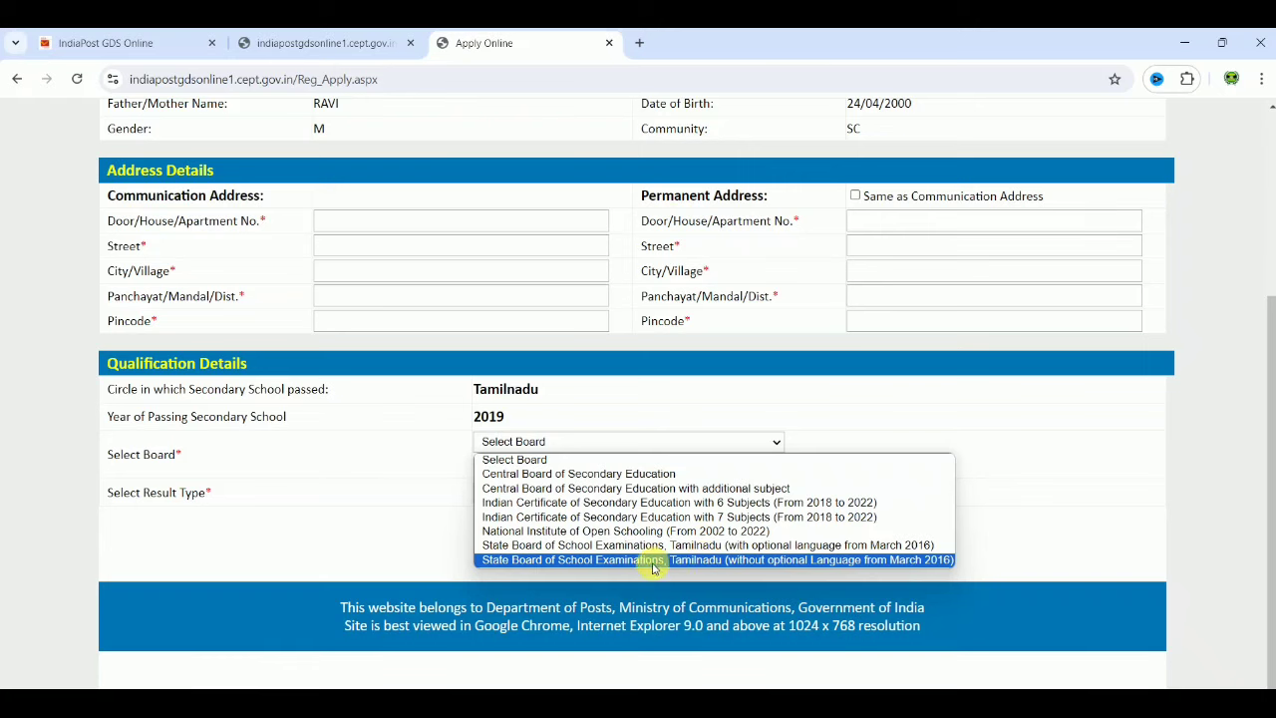
click(739, 565)
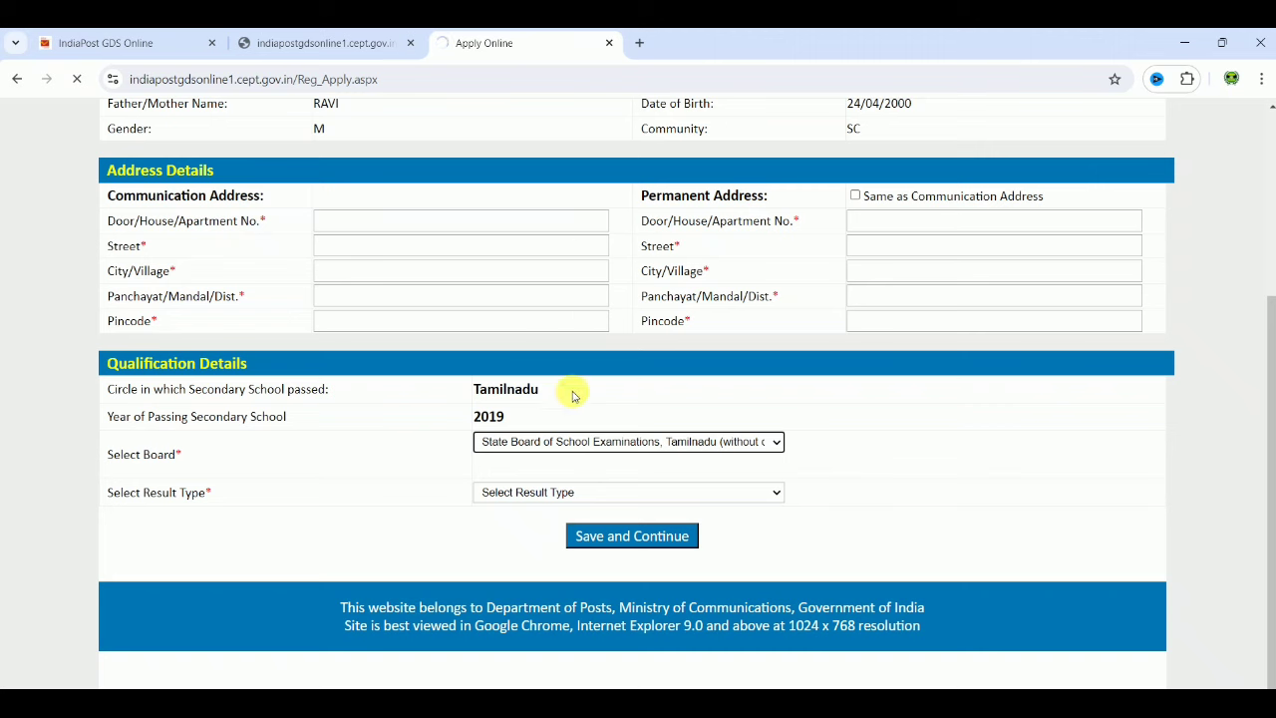
click(628, 441)
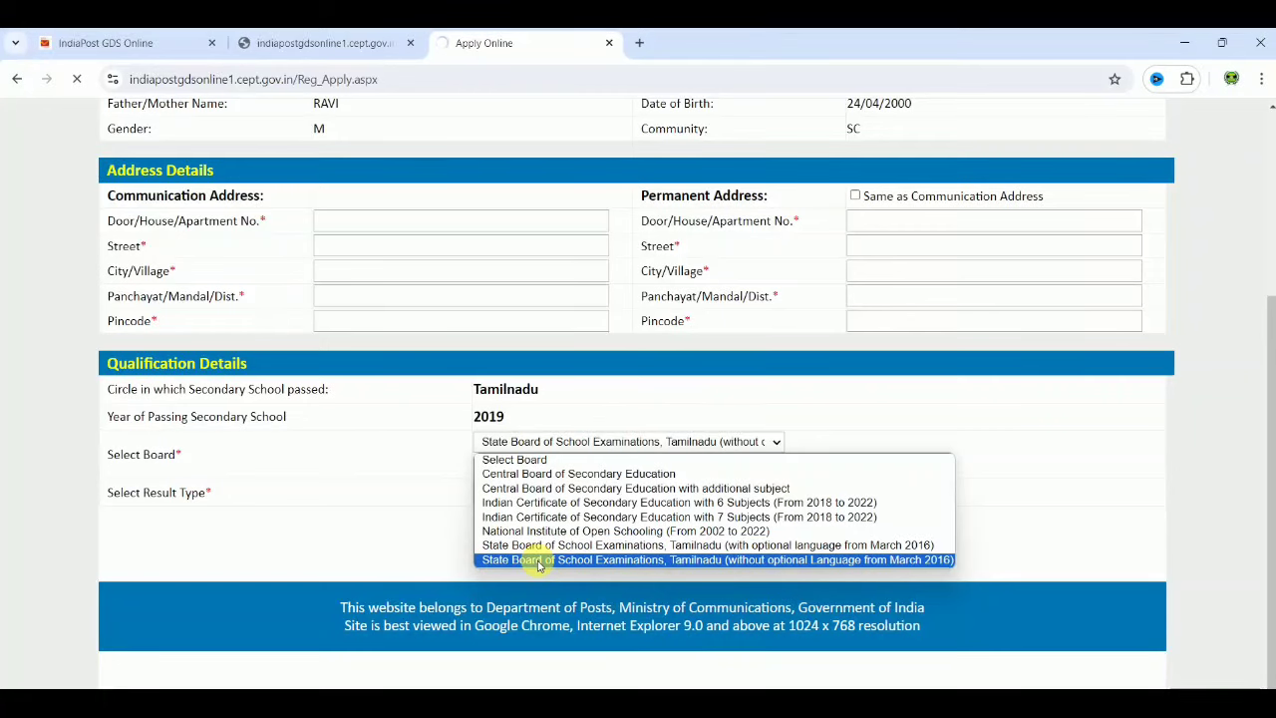
click(536, 562)
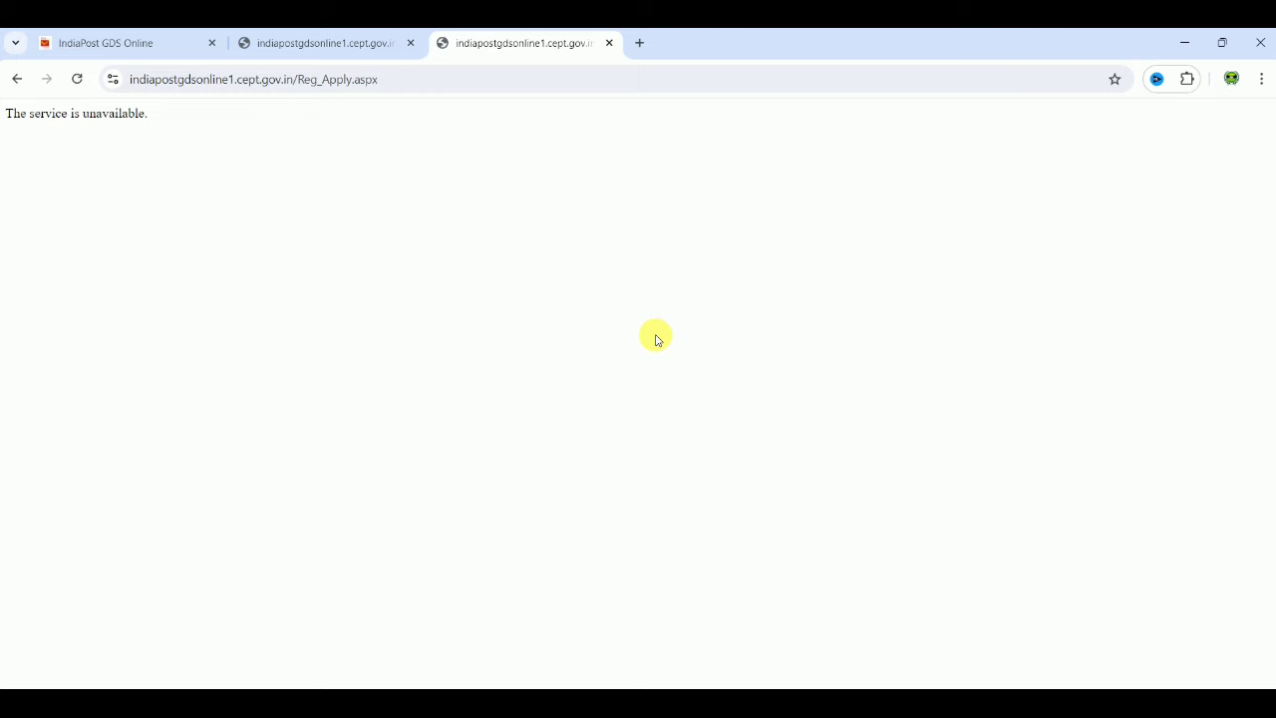
click(78, 80)
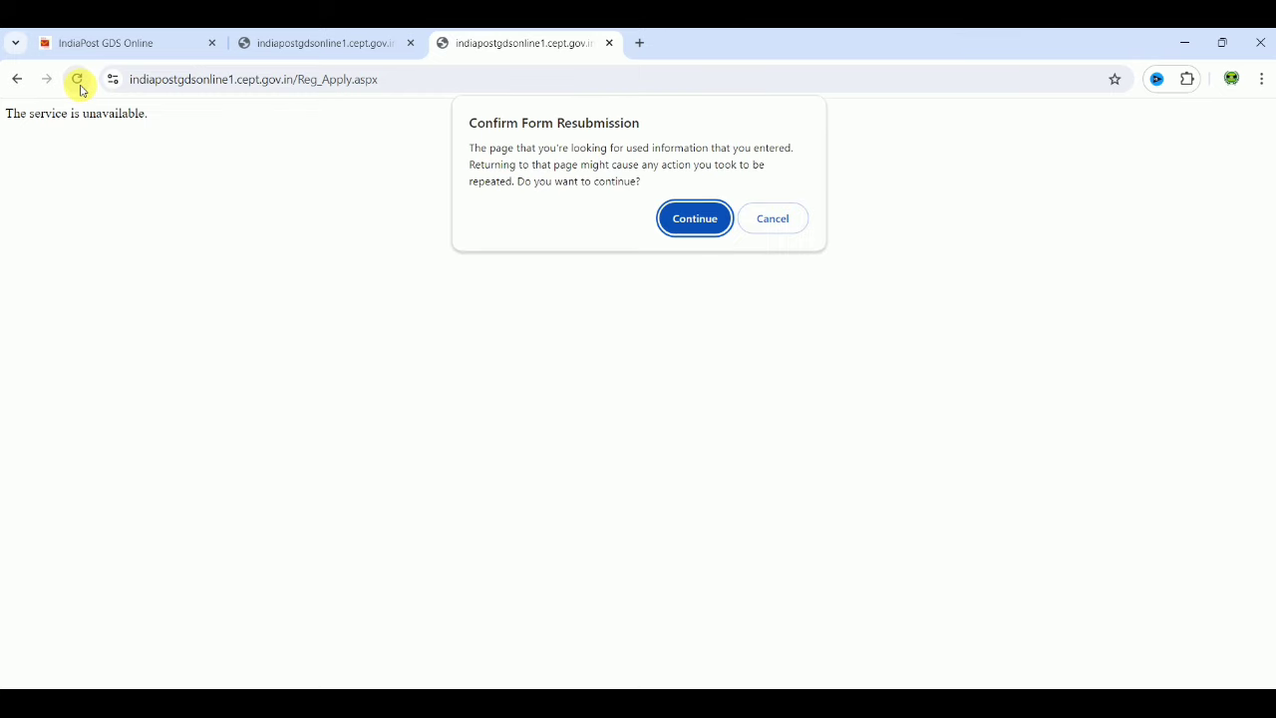
click(694, 218)
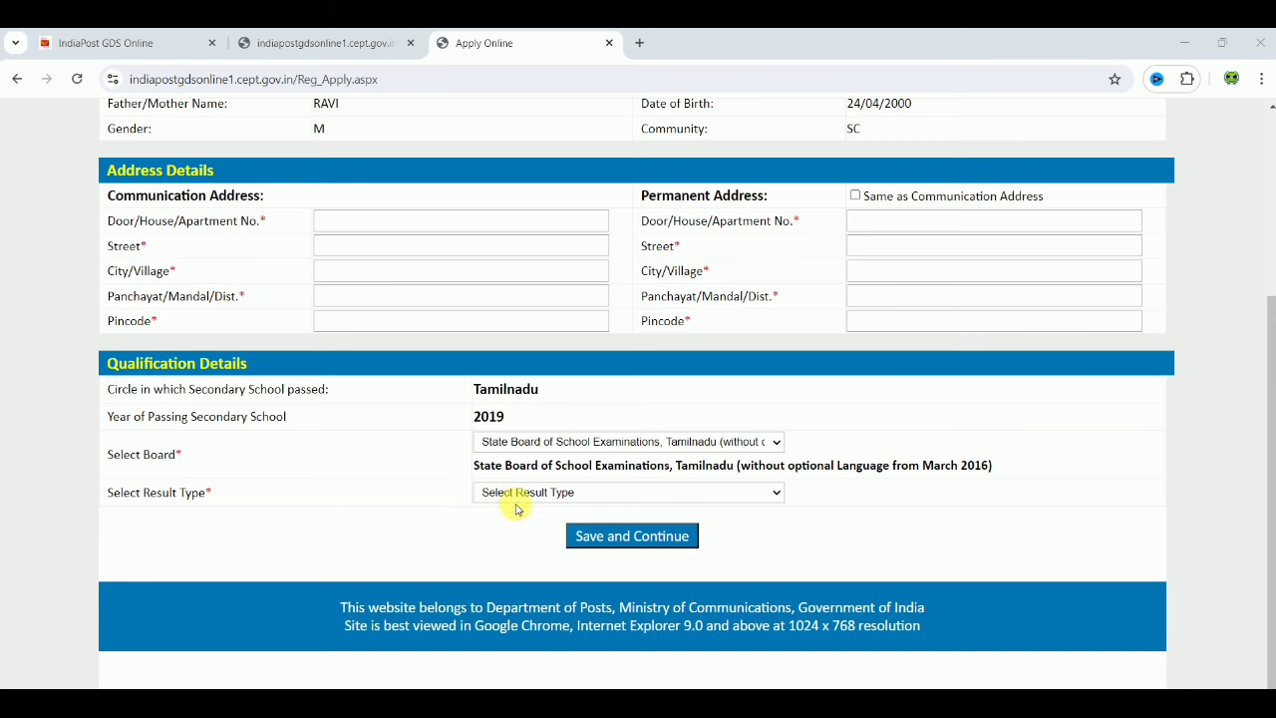
Set the result type to Marks and enter 90 for English, 80 for Tamil and 86 for Mathematics
click(514, 499)
click(511, 521)
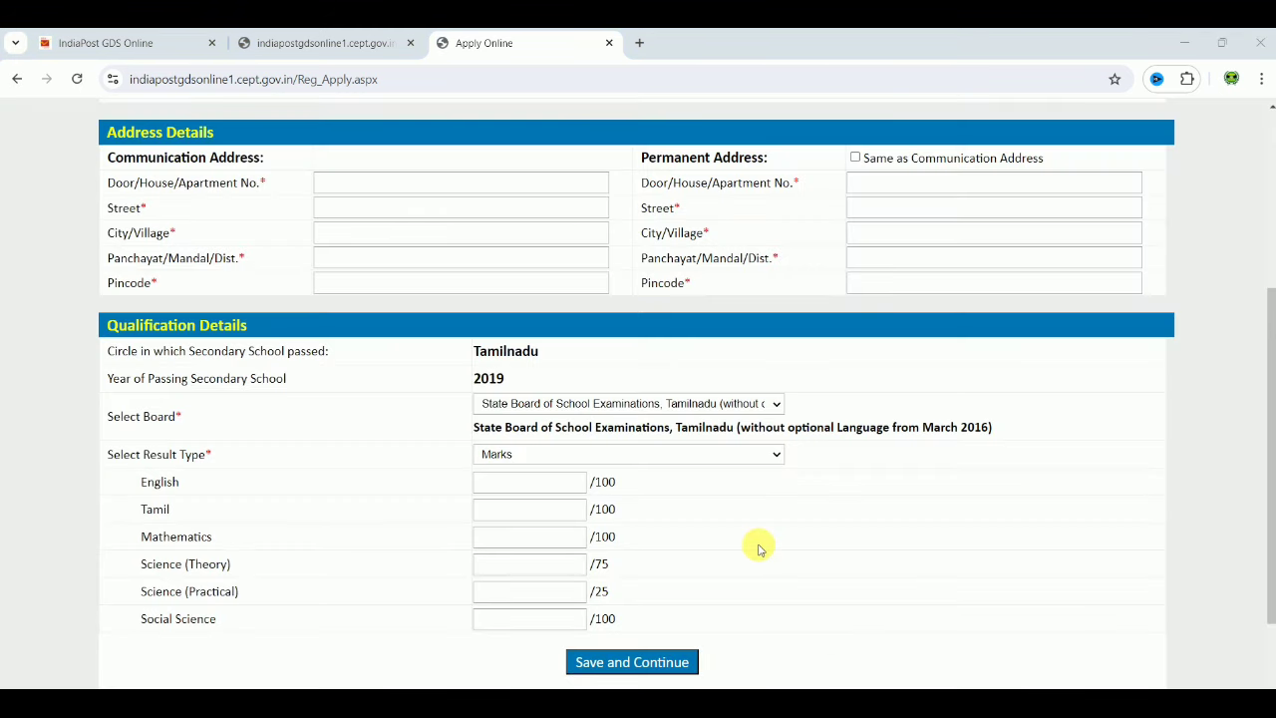
click(517, 483)
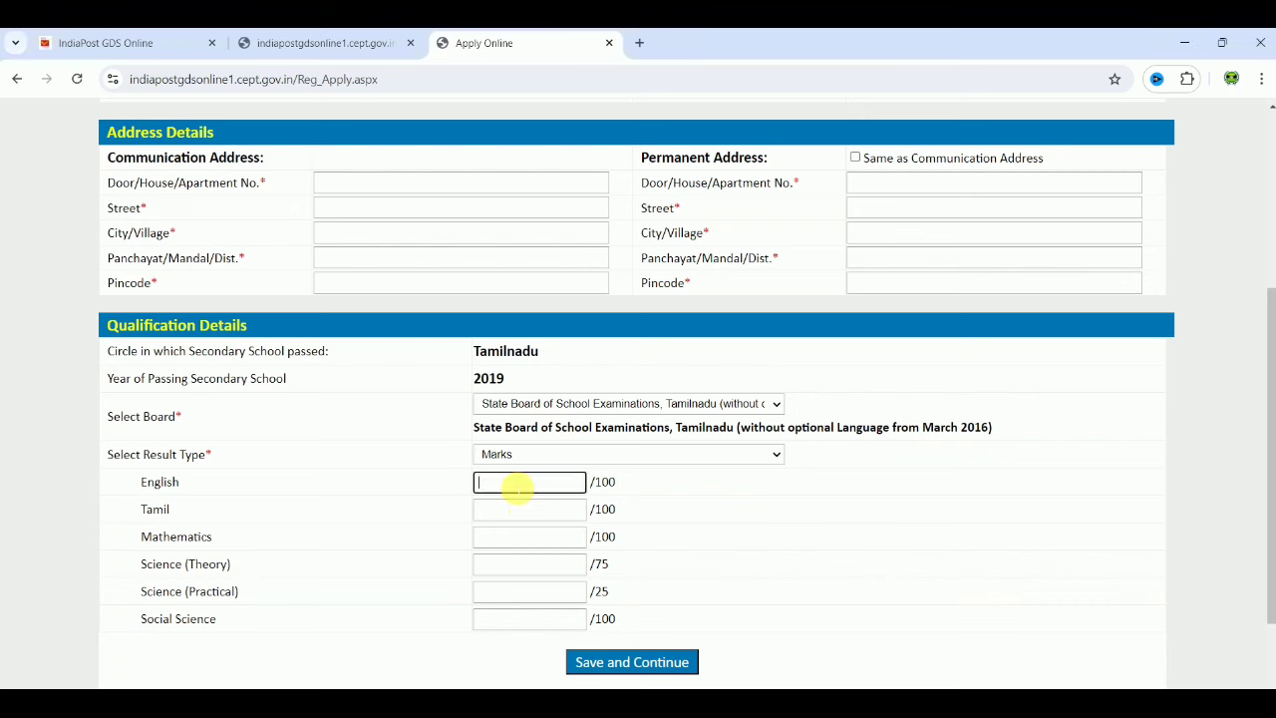
text(90)
click(517, 509)
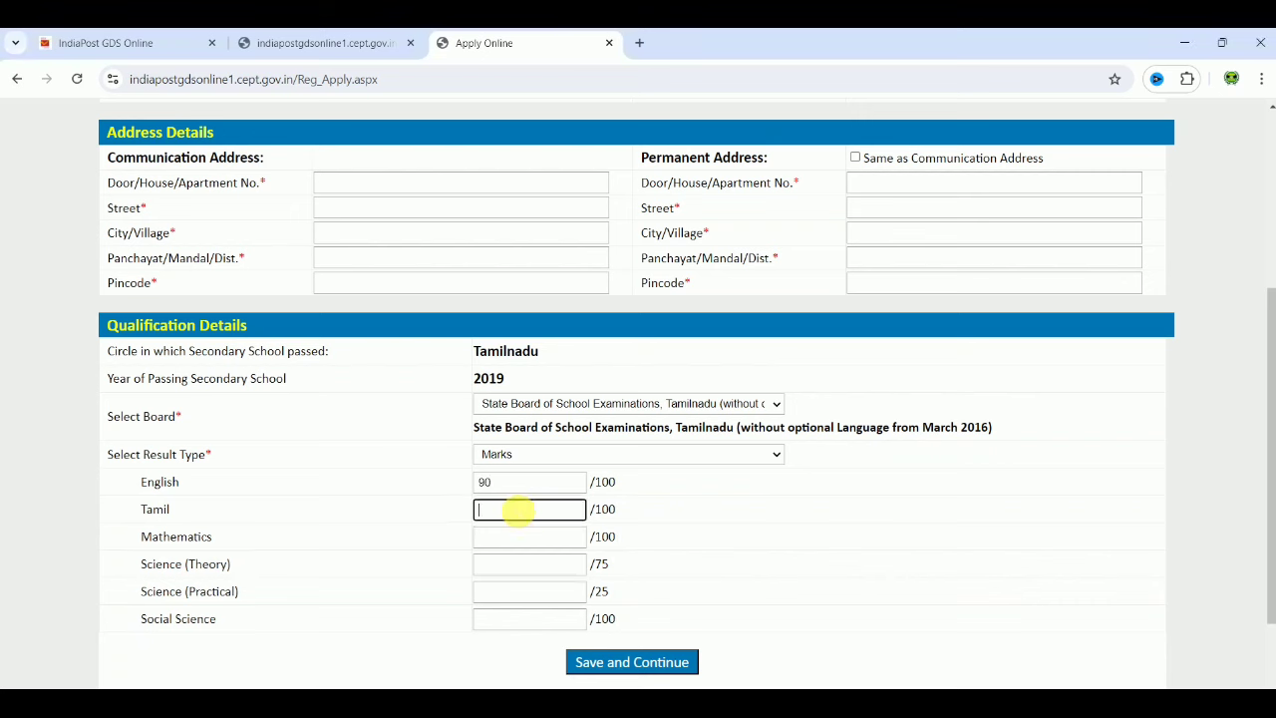
text(80)
text(86)
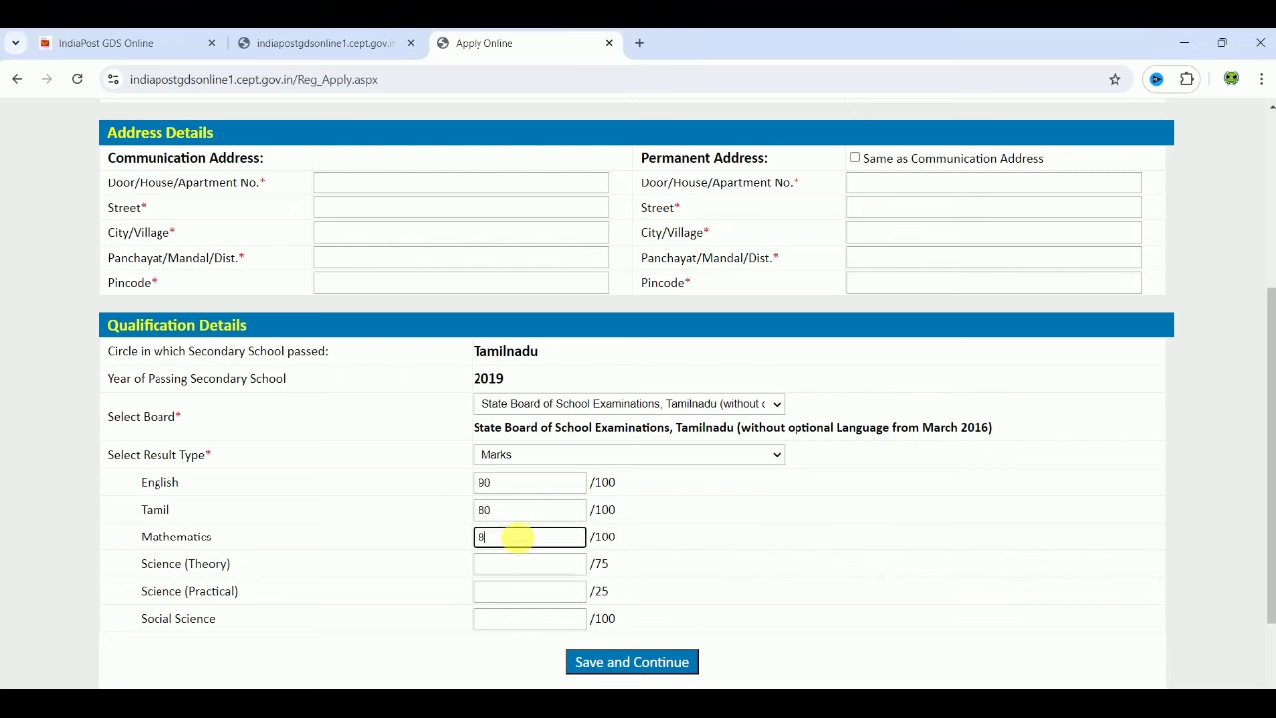
Enter 72 for Science (Theory), 25 for Science (Practical) and 88 for Social Science, and save the application form to continue
click(516, 570)
text(7)
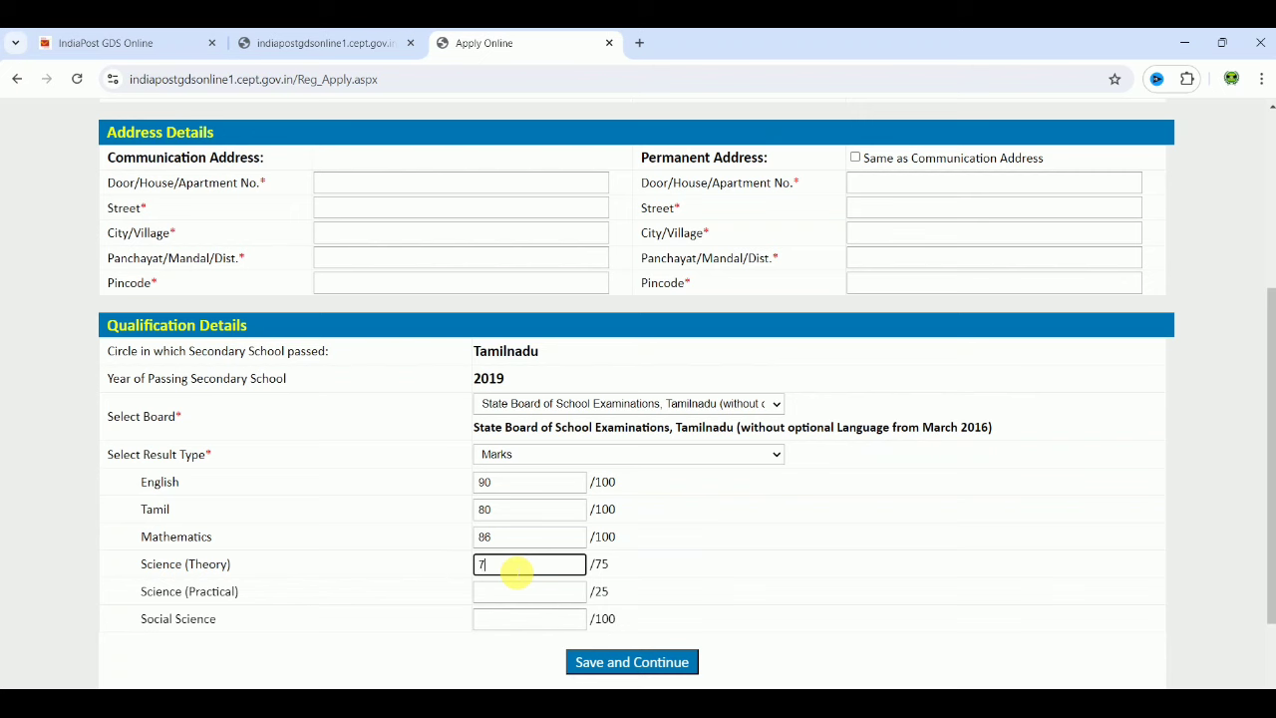
text(2)
click(512, 590)
text(25)
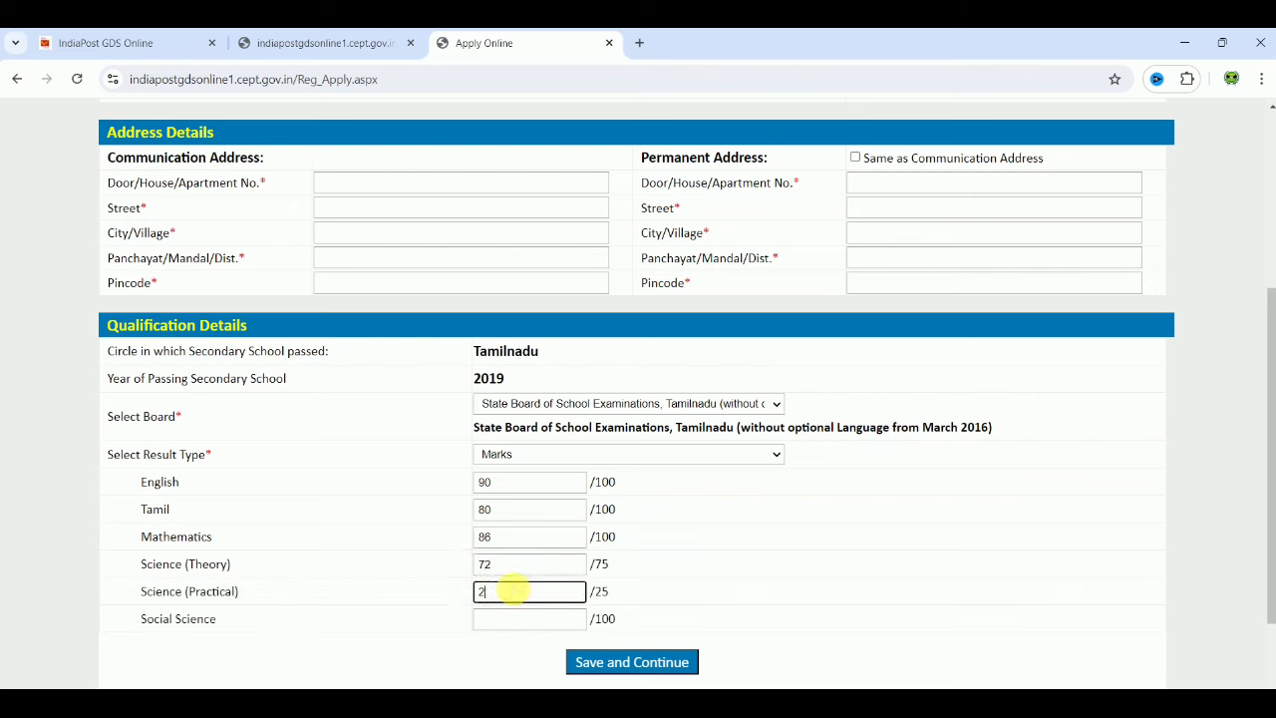
click(512, 619)
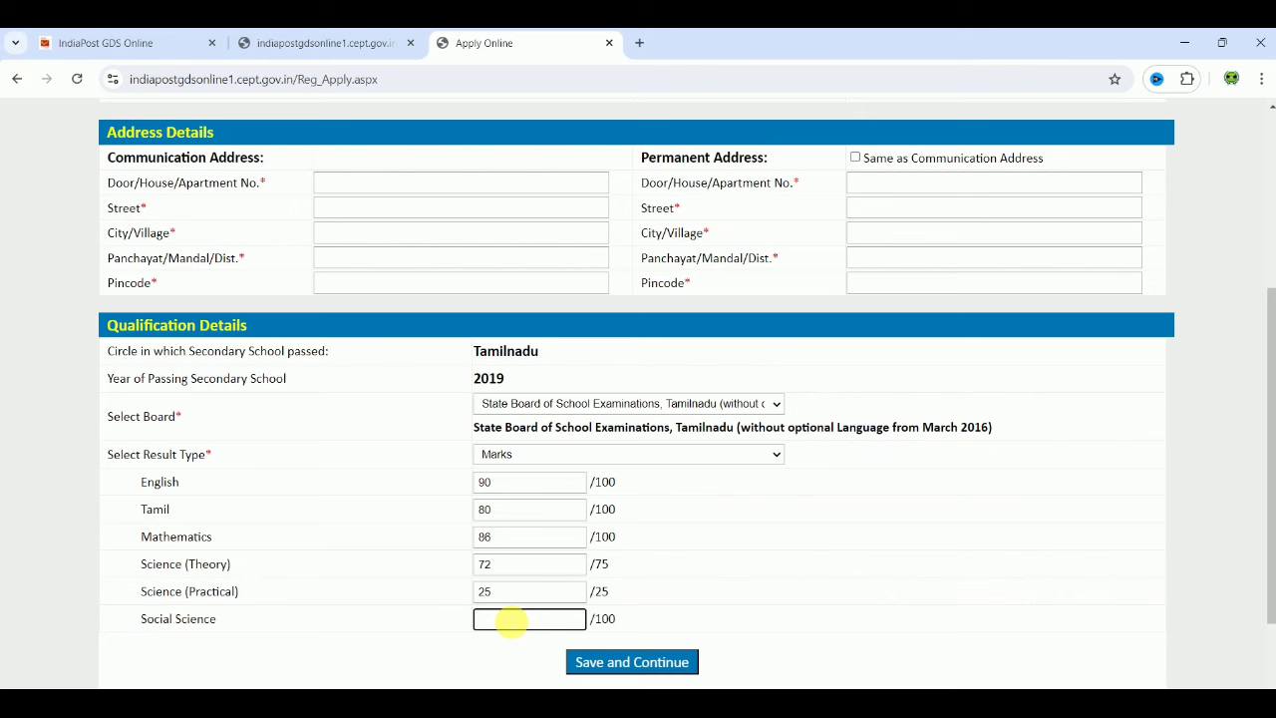
text(88)
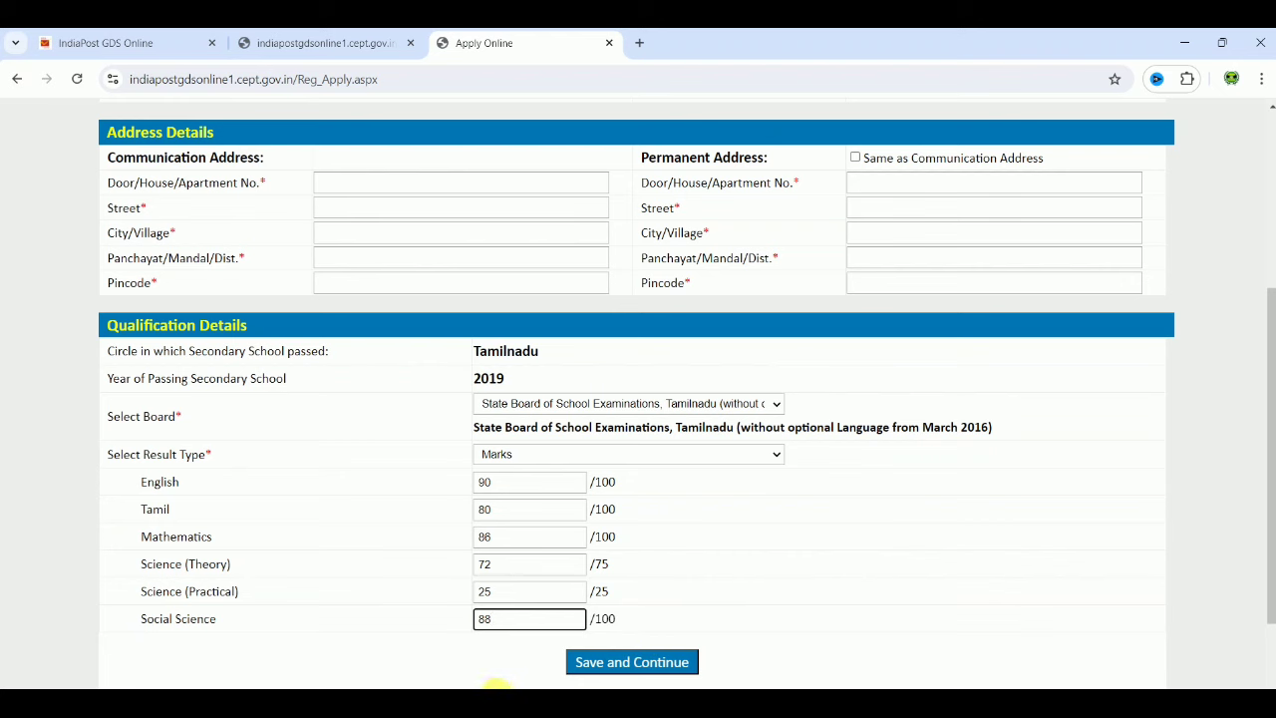
key(Return)
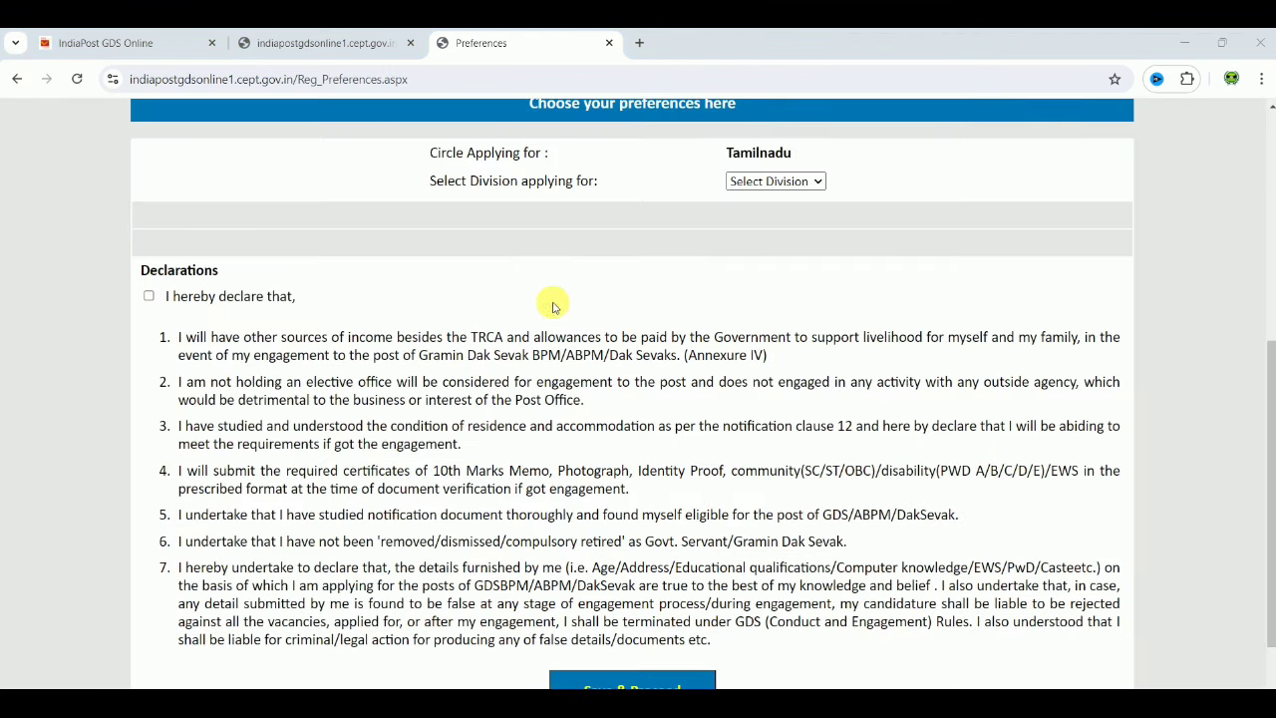
Choose Tiruvannamalai Division as the division applying for in the Tamilnadu circle
click(809, 181)
scroll(890, 494, down, 5)
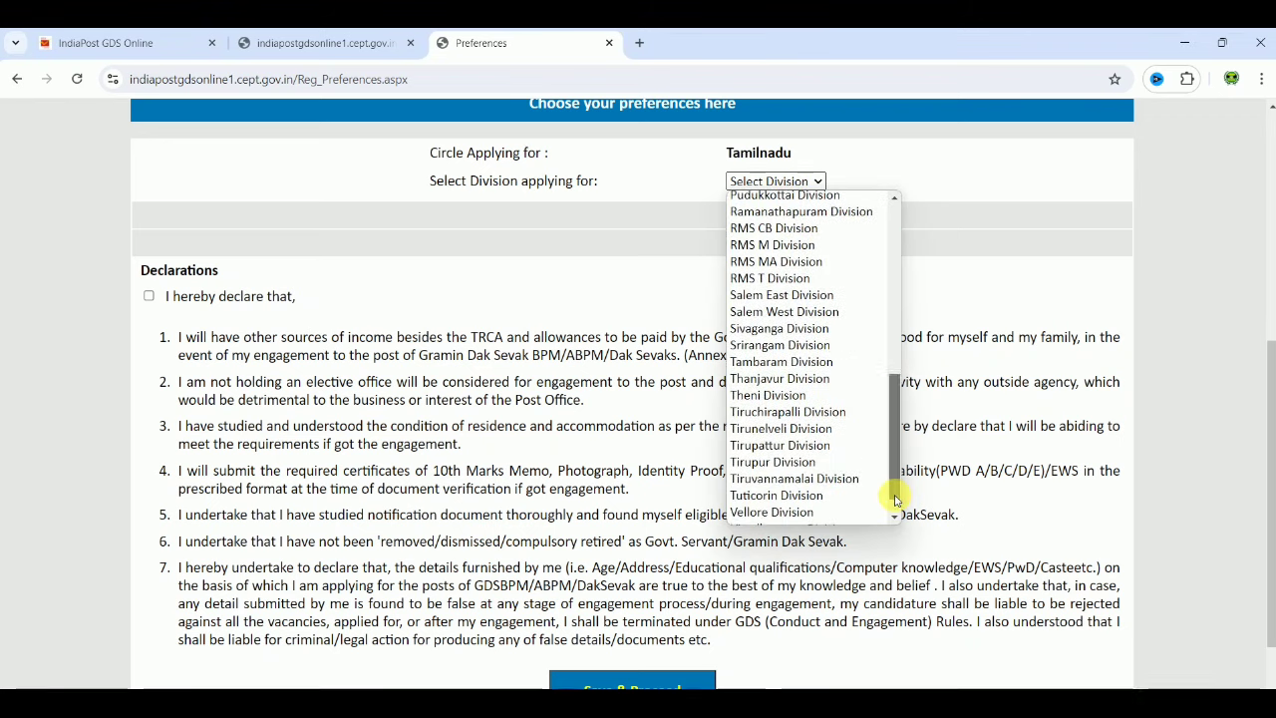
click(855, 480)
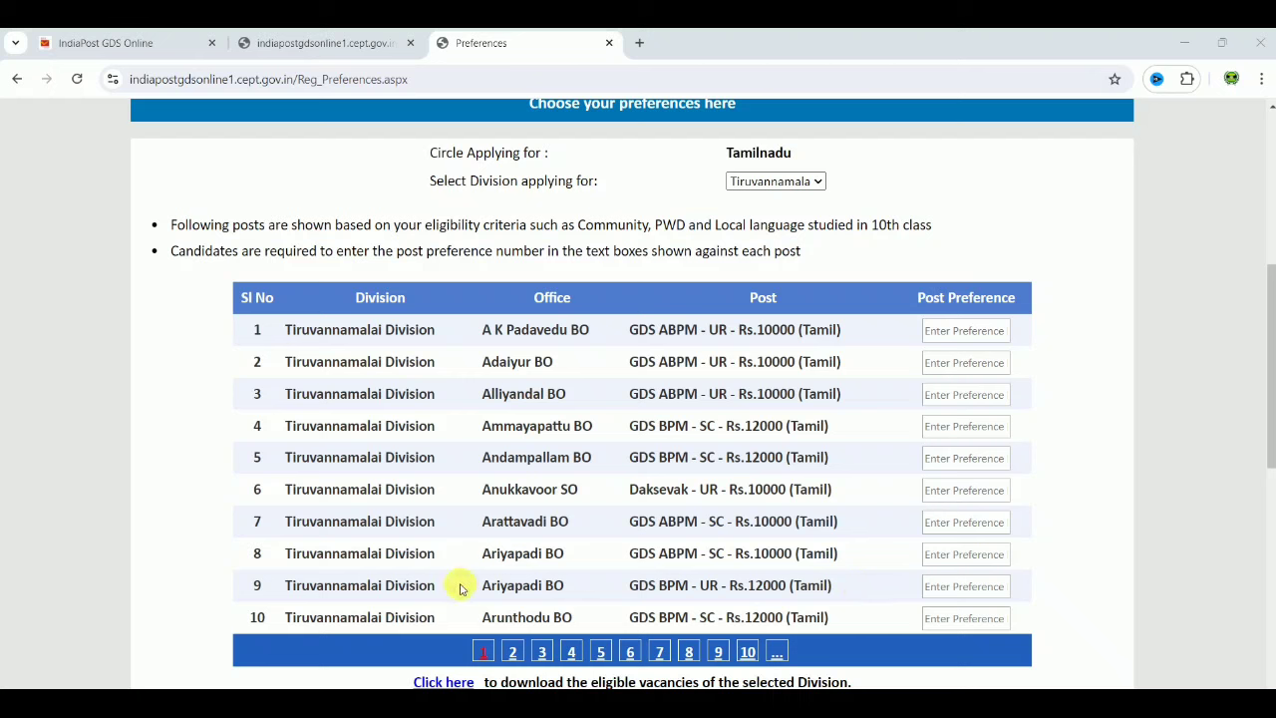
Assign post preference 1 to the Ariyapadi BO GDS BPM post, 2 to A K Padavedu BO and 3 to Andampallam BO
click(939, 593)
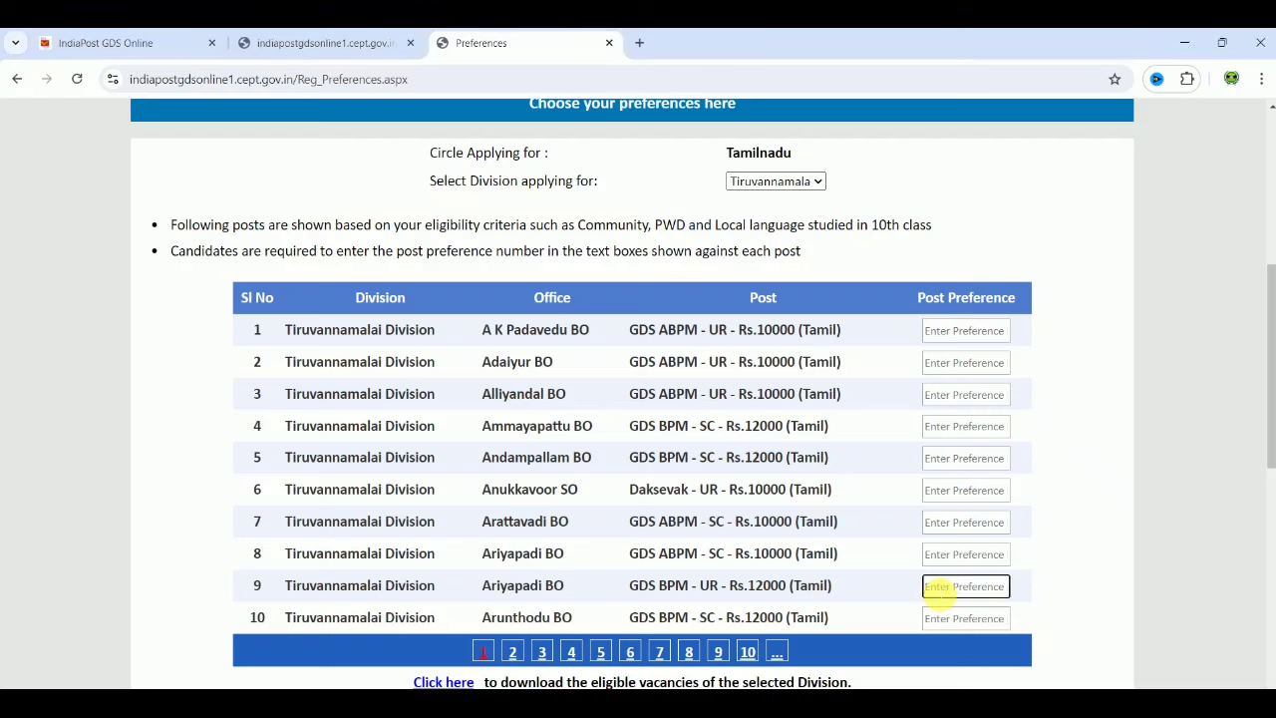
text(1)
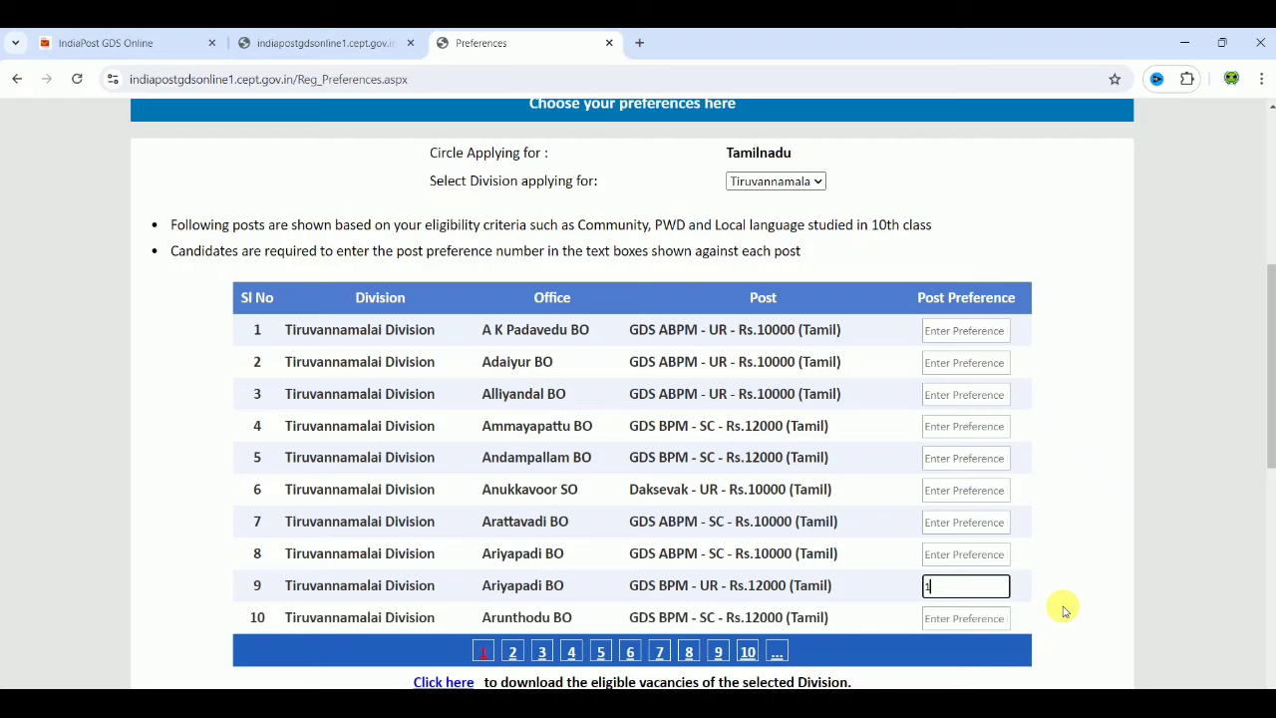
click(984, 334)
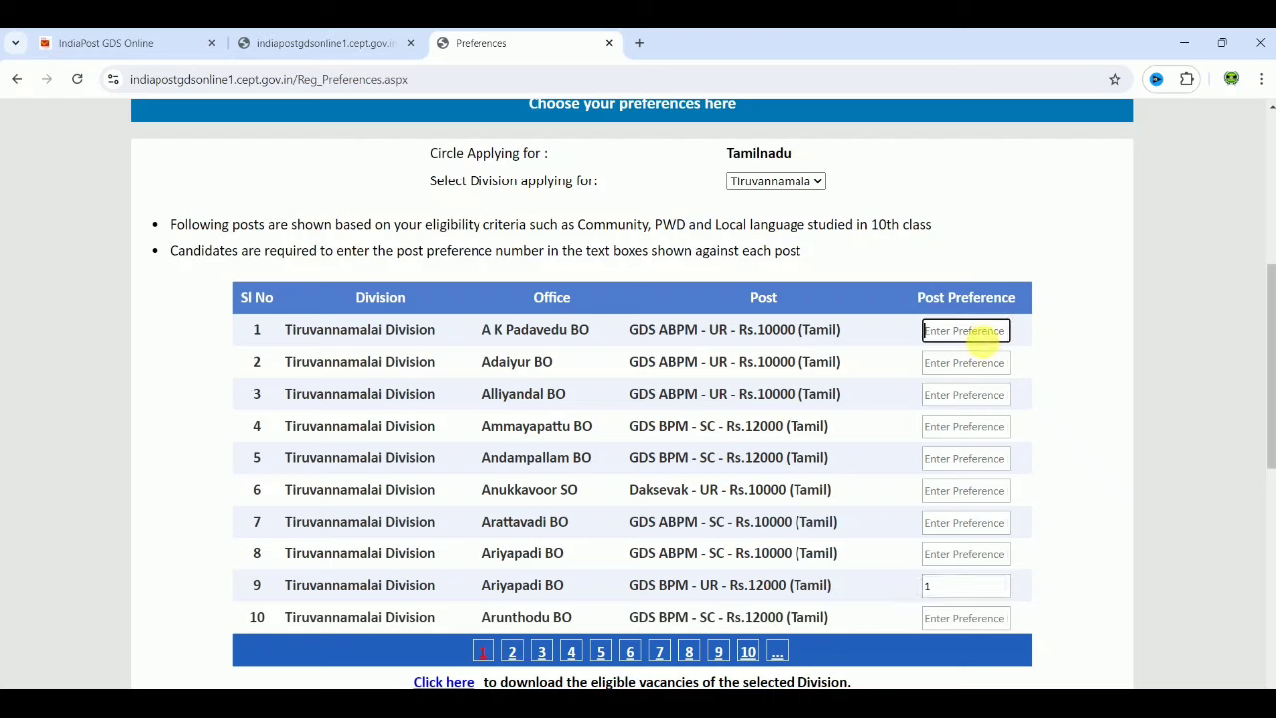
text(2)
click(965, 459)
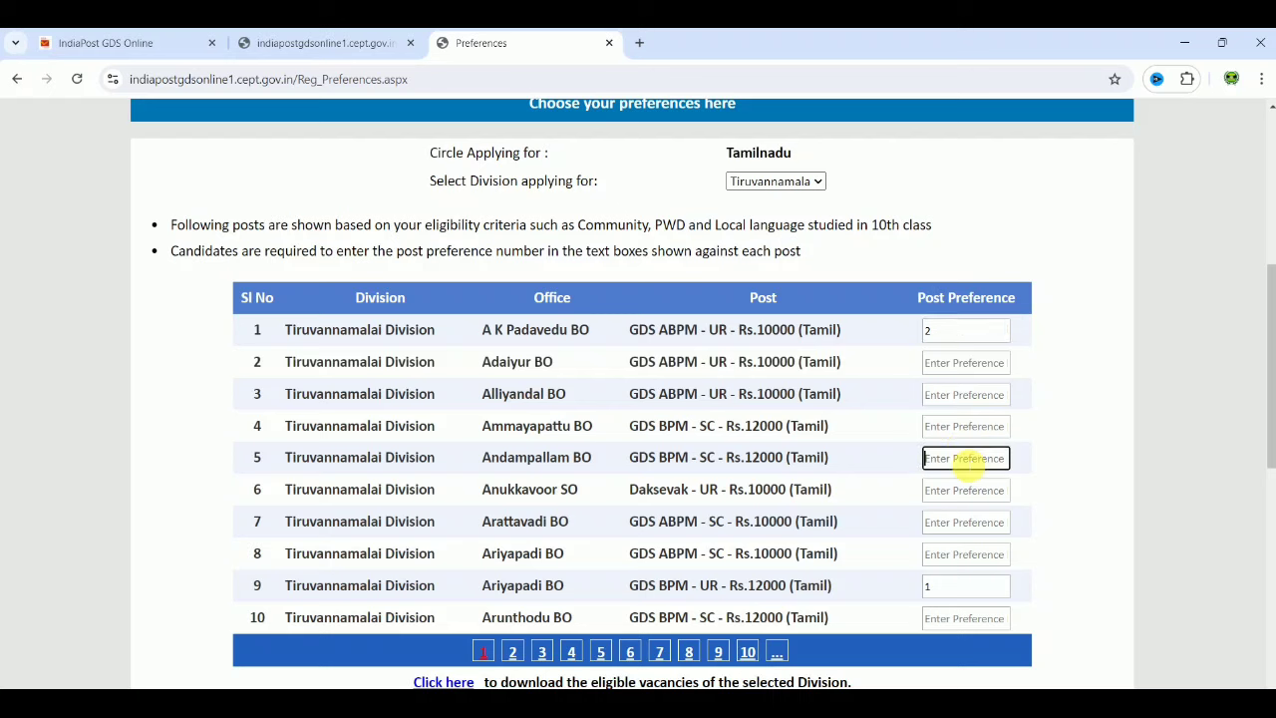
text(3)
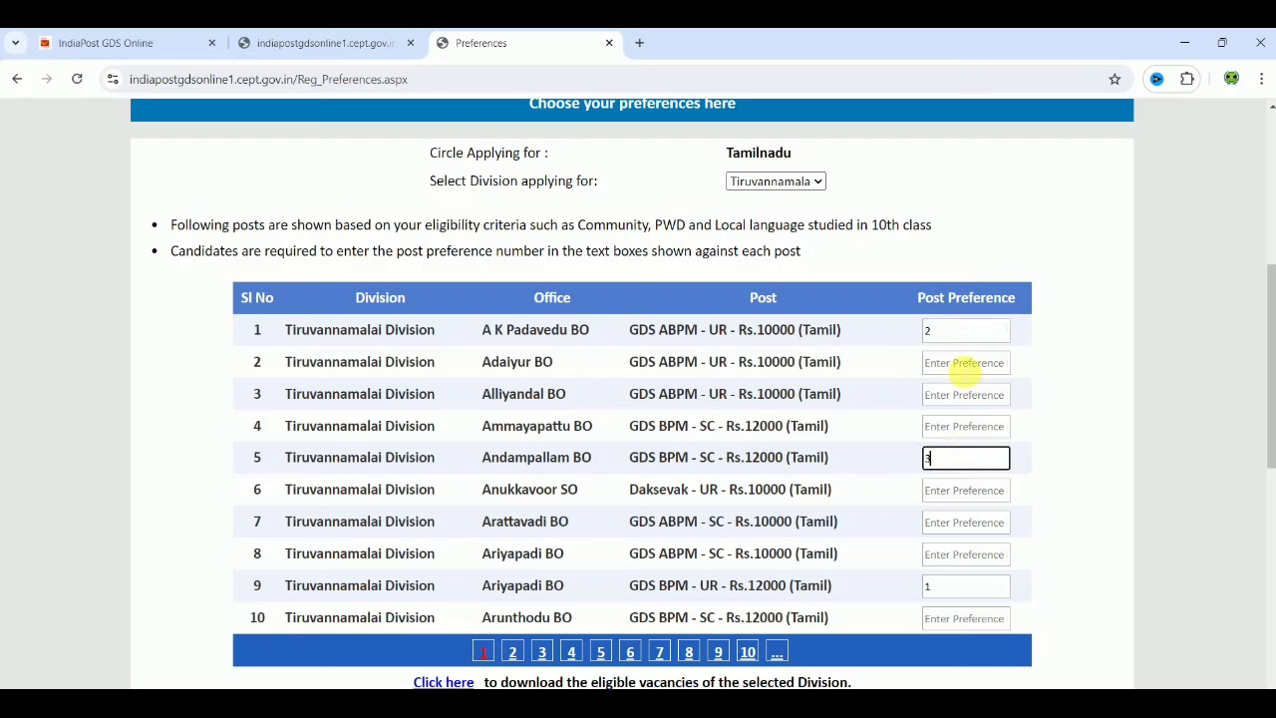
Assign post preference 4 to Adaiyur BO, 5 to Arattavadi BO and 6 to the Ariyapadi BO GDS ABPM post
click(965, 365)
text(4)
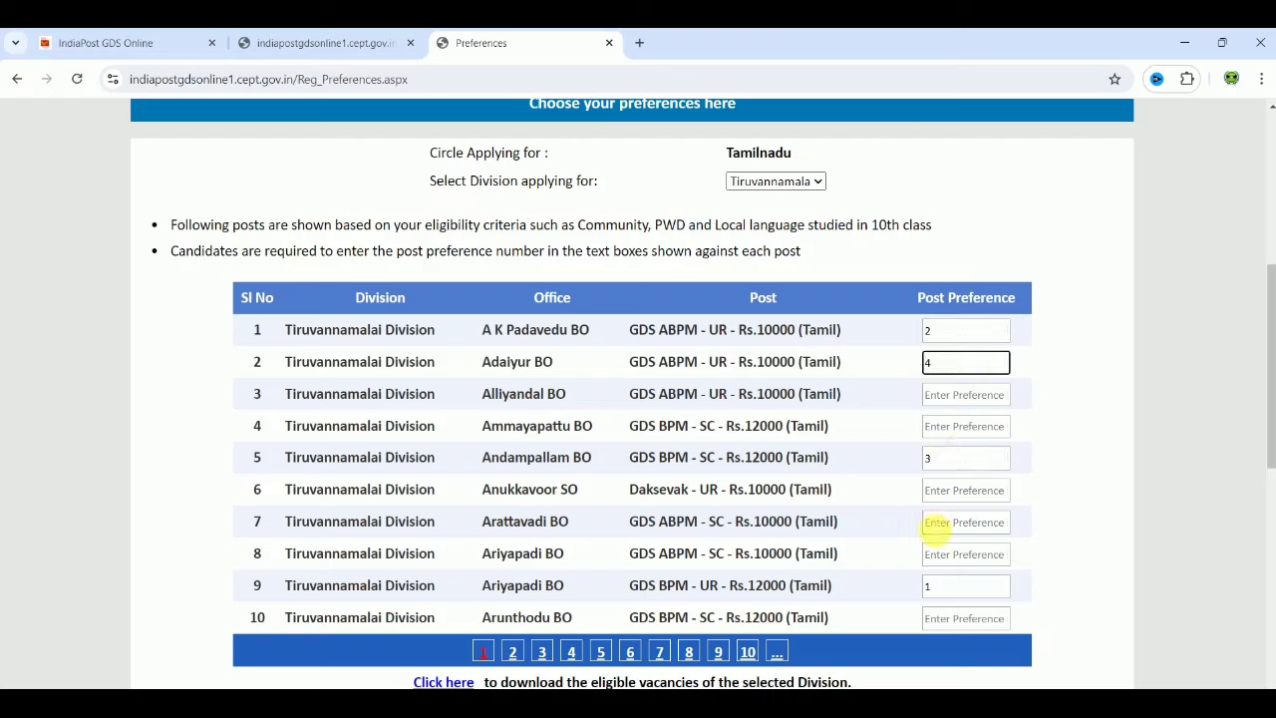
click(942, 529)
text(5)
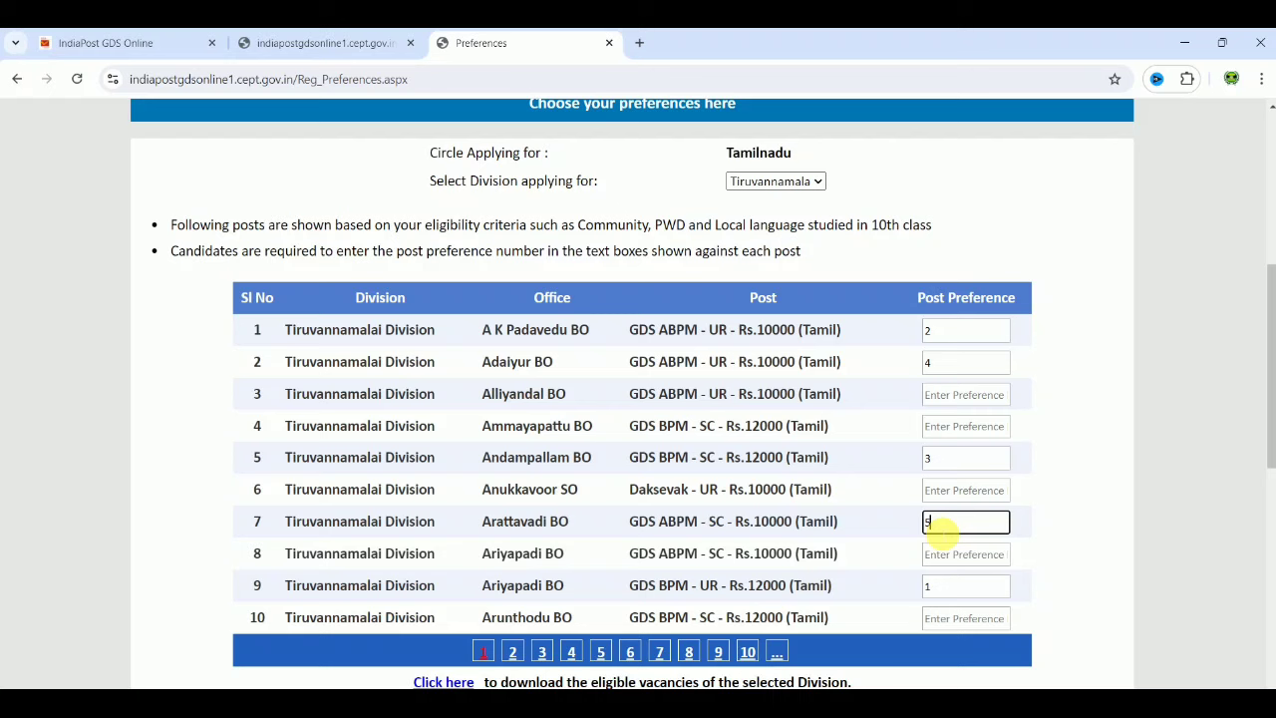
click(945, 556)
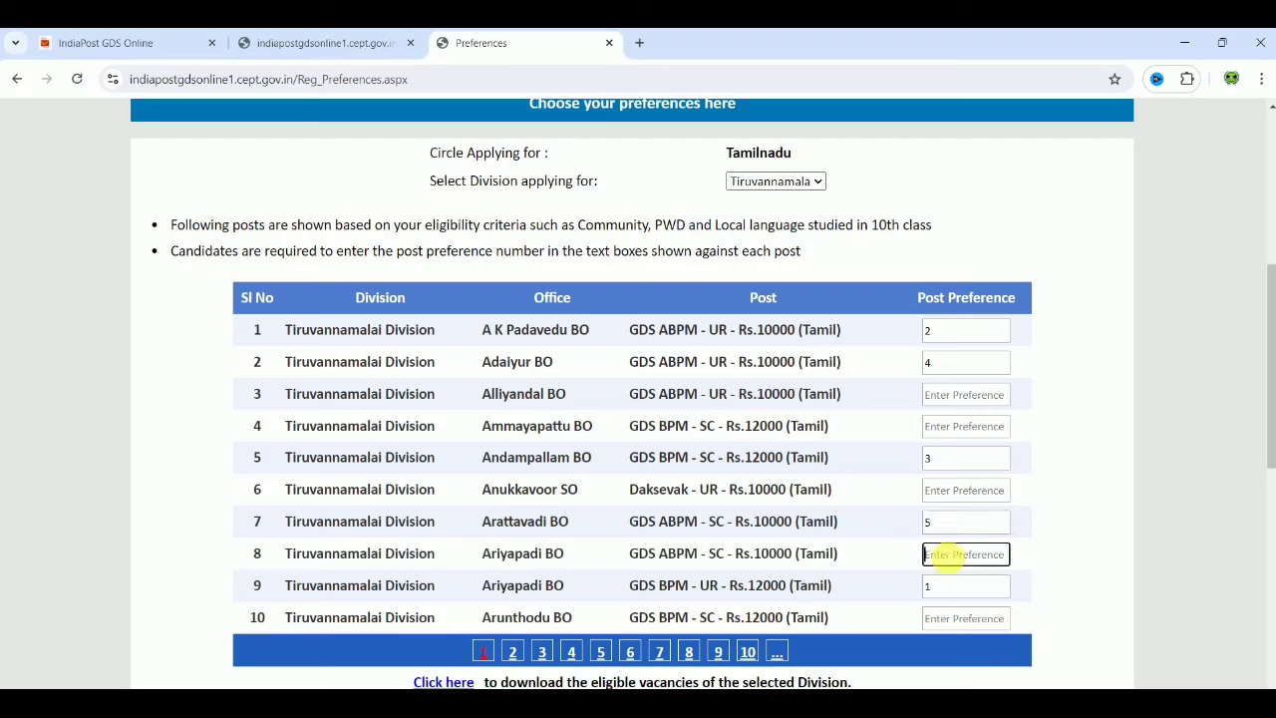
text(6)
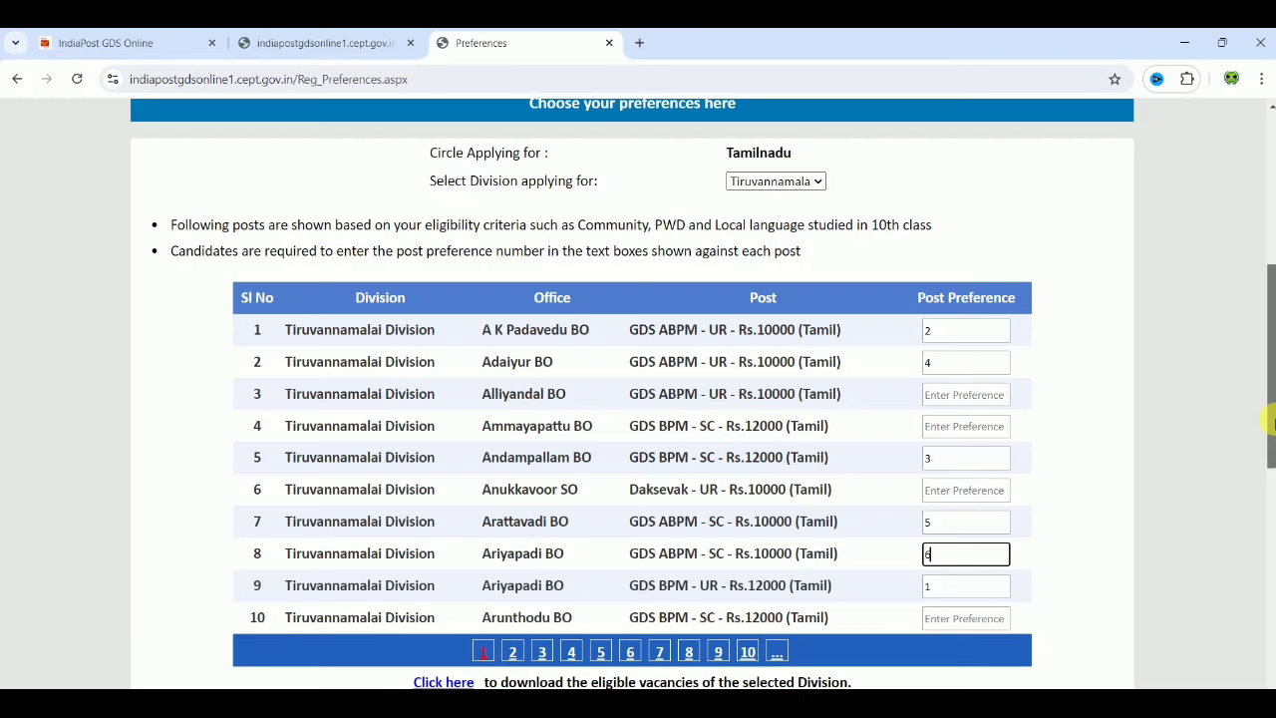
Accept the declarations, save the preferences, and review the application printout down to the annexure of applied posts
drag(1265, 413, 1260, 515)
scroll(1257, 538, down, 5)
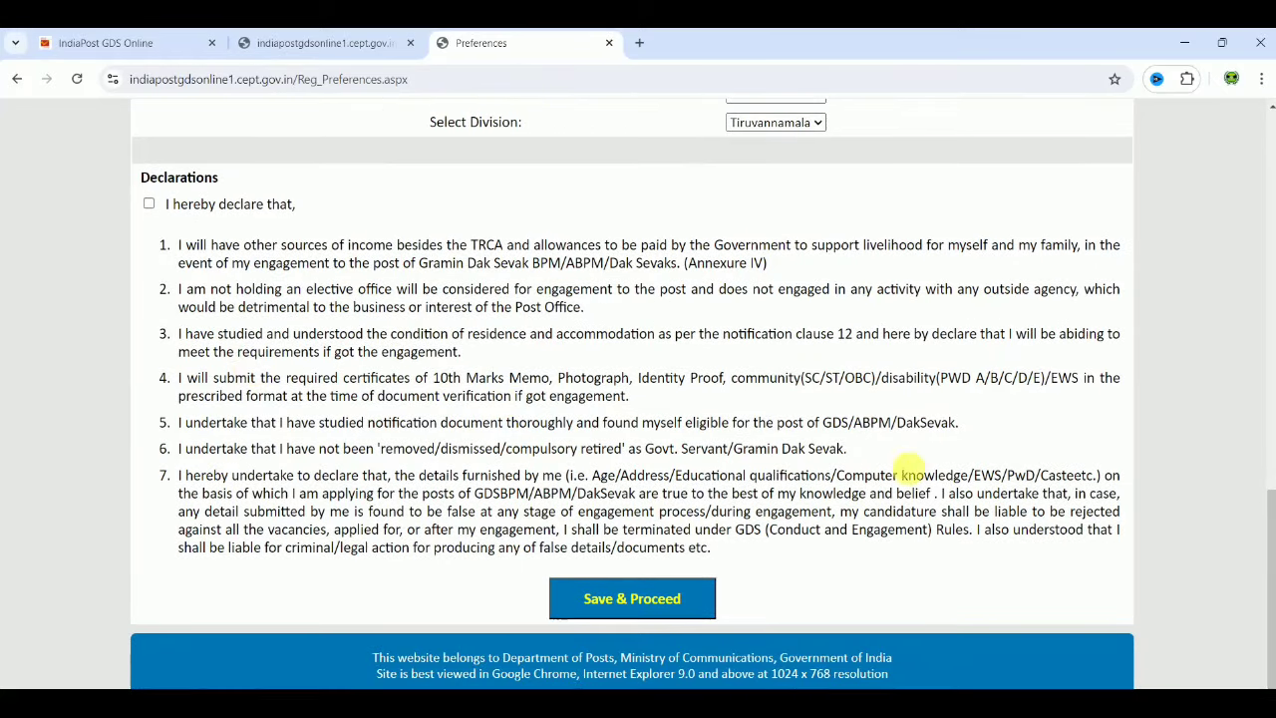
click(148, 204)
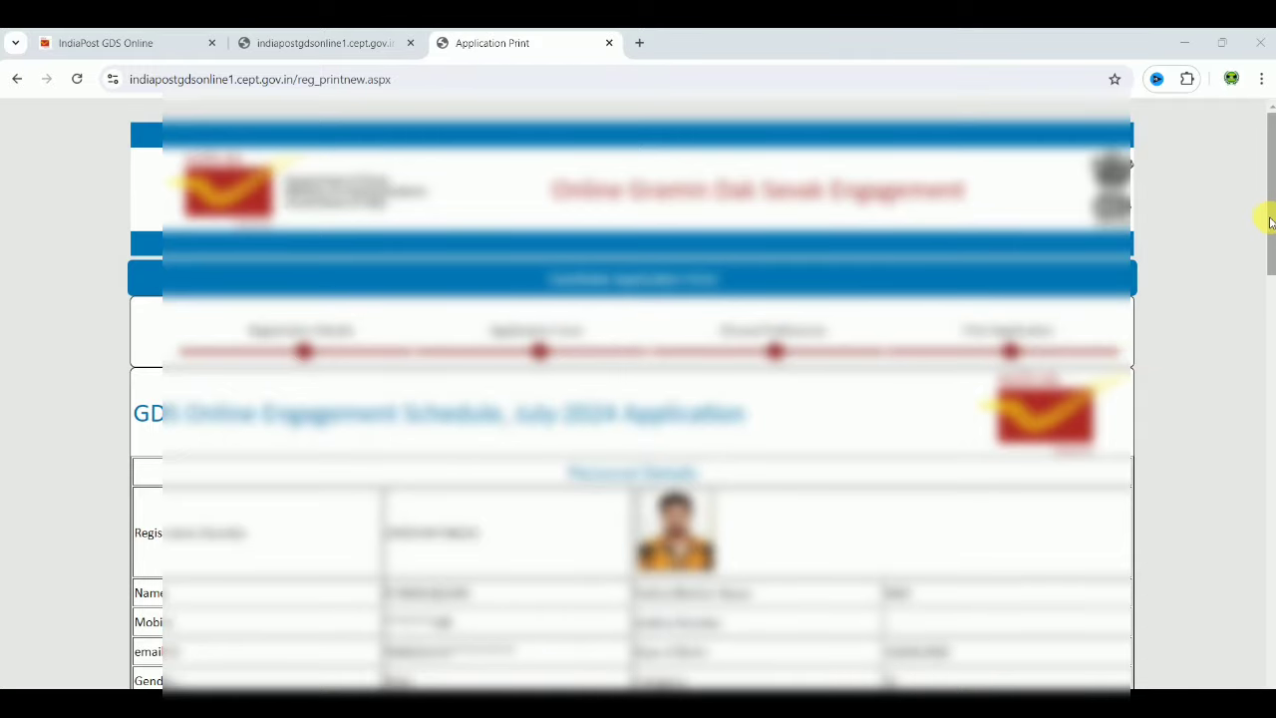
drag(1270, 221, 1254, 643)
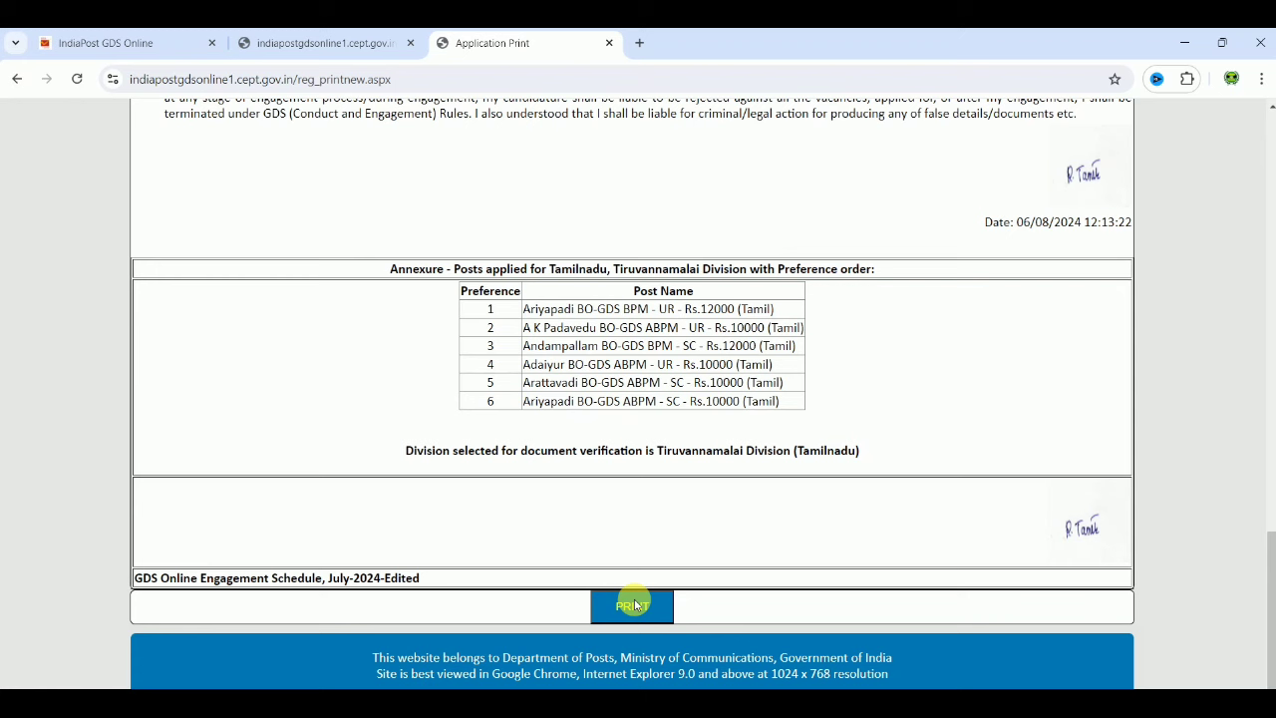
Return to the IndiaPost GDS Online home page and show the Stage 2 Apply Online options in the Candidate's Corner
click(150, 43)
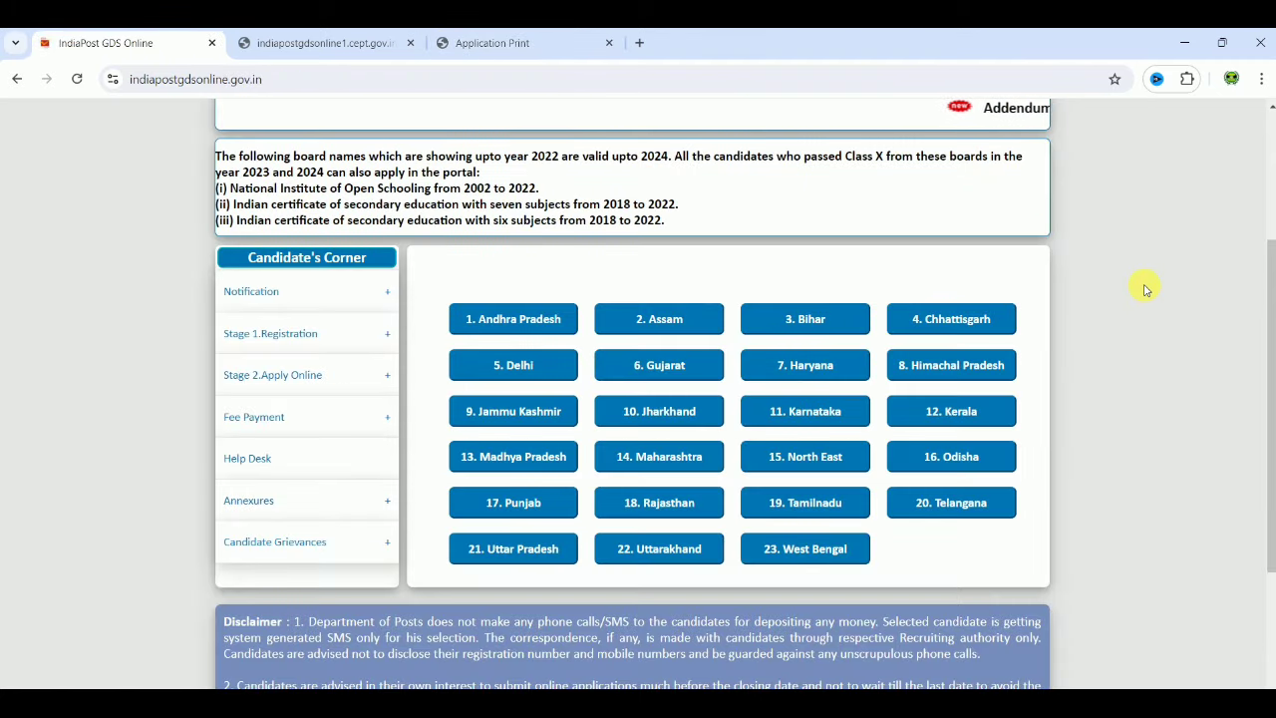
scroll(1147, 289, up, 3)
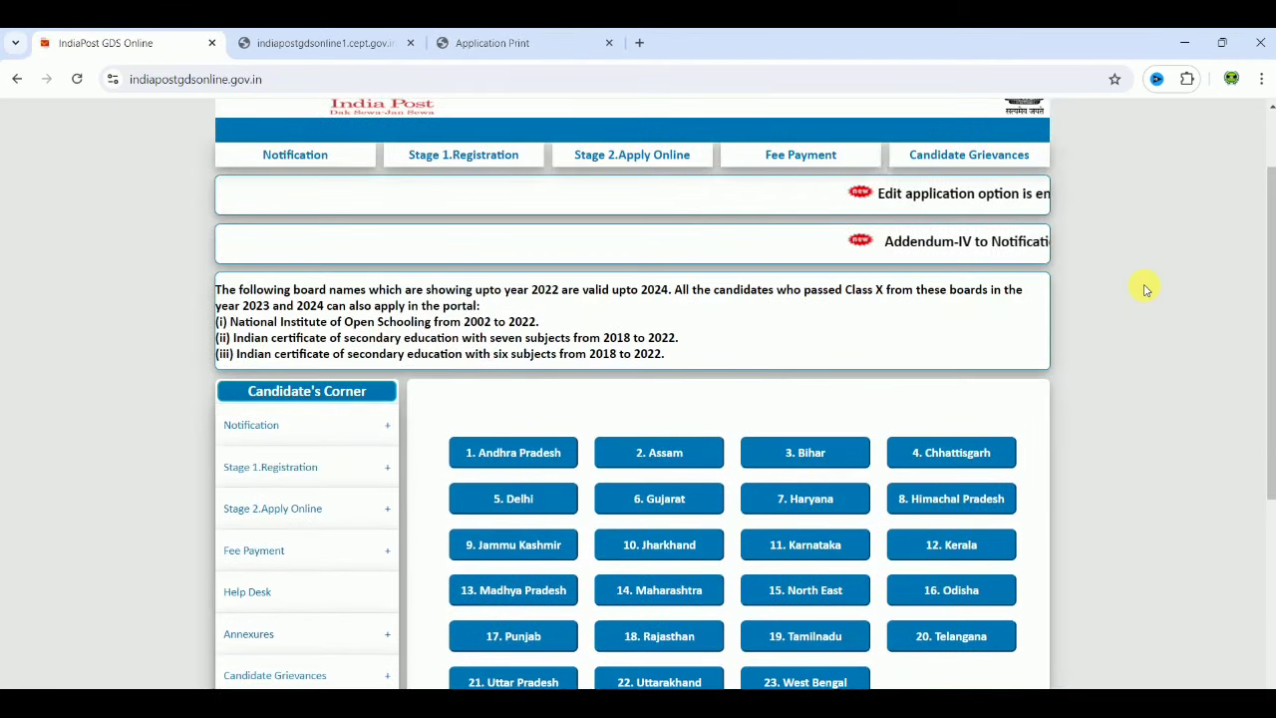
scroll(1147, 289, up, 1)
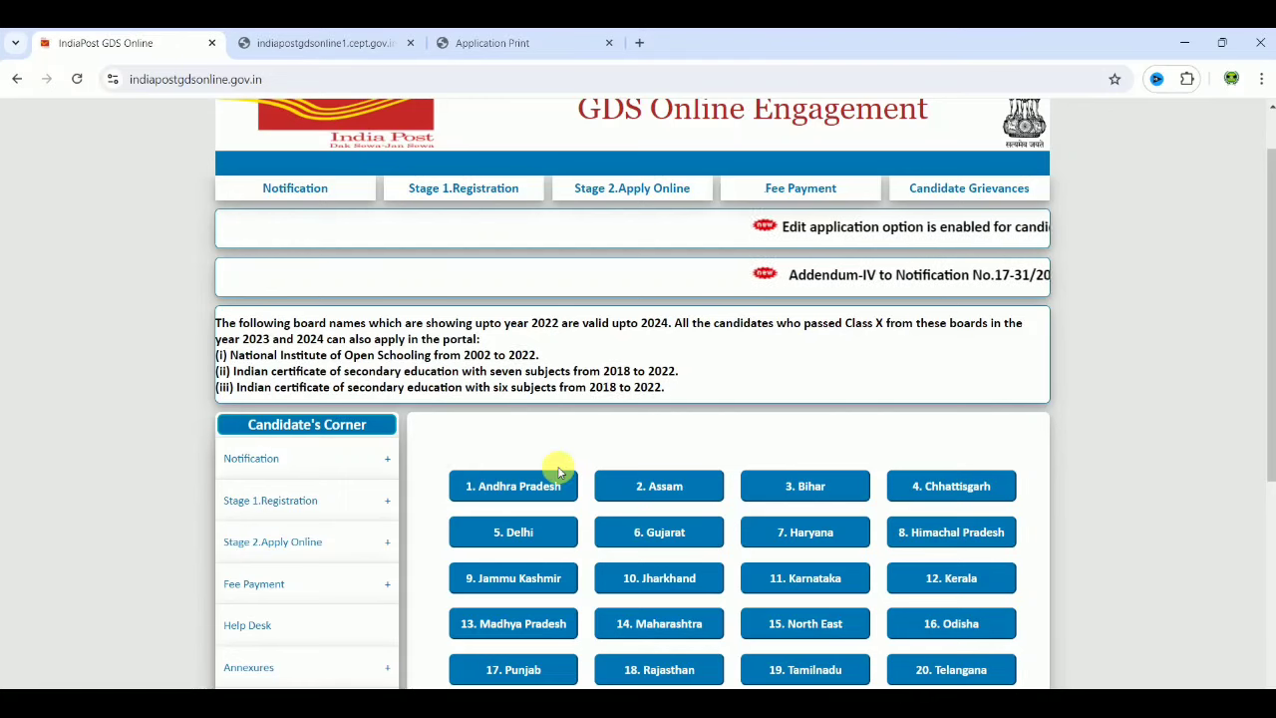
mouse_move(308, 542)
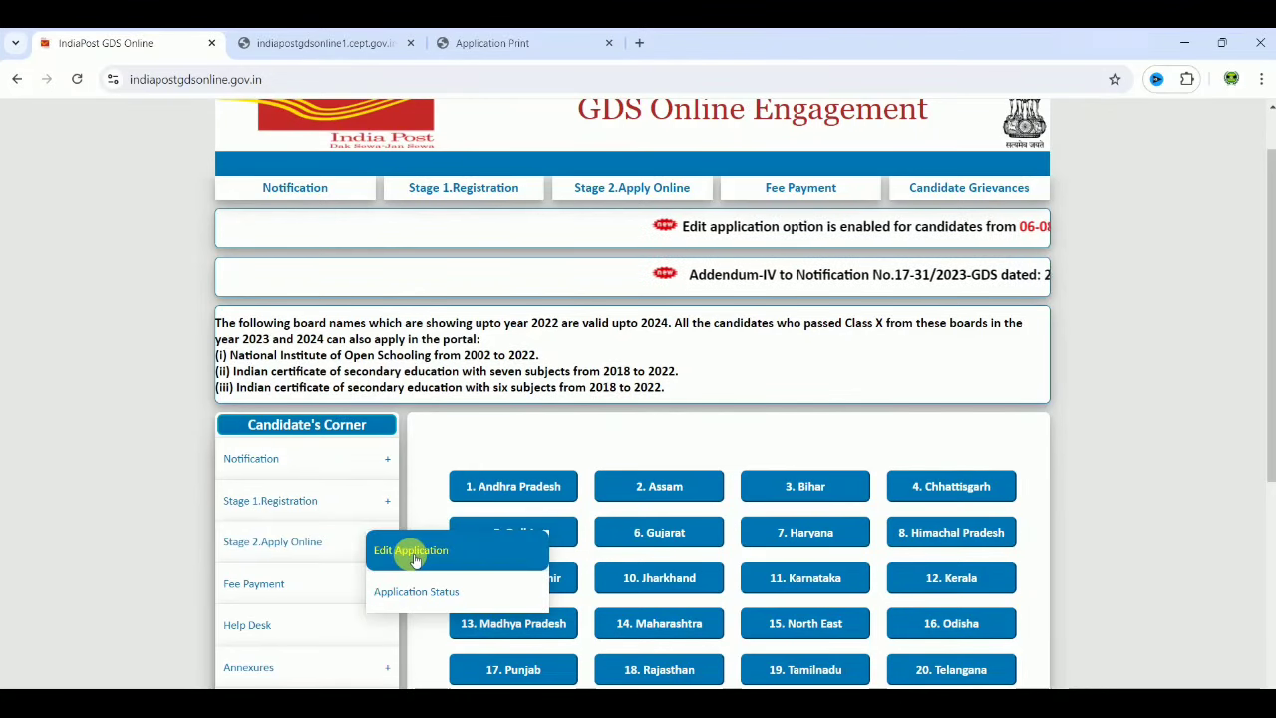